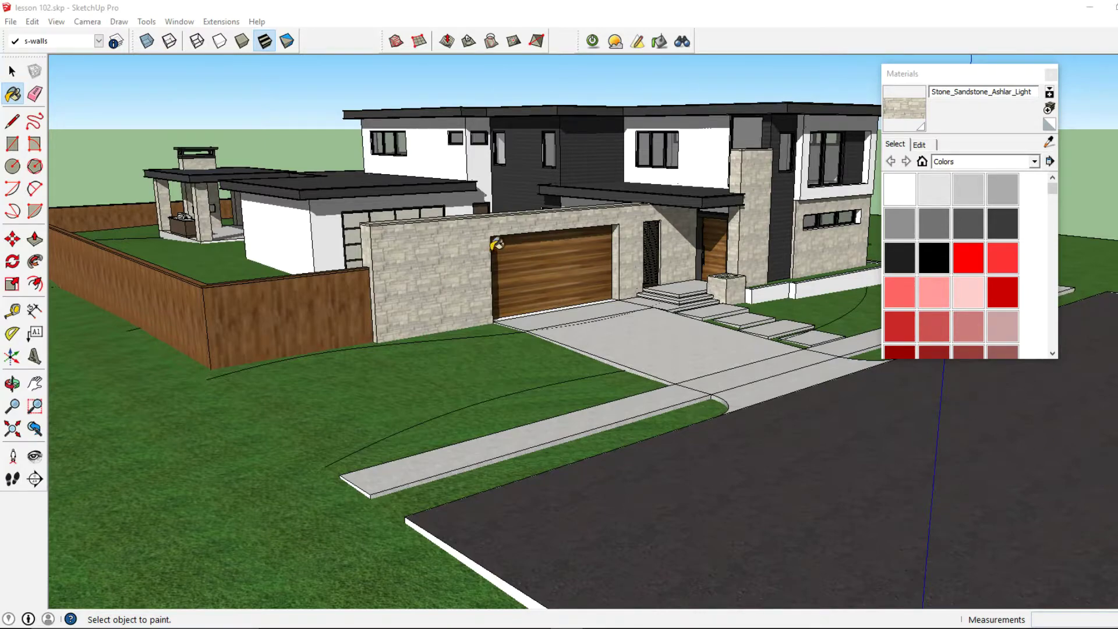
# Orbit and zoom so the garage's stone-clad front wall and wooden door fill the view
pyautogui.moveTo(496, 244)
pyautogui.mouseDown(button='middle')
pyautogui.moveTo(463, 279)
pyautogui.moveTo(431, 280)
pyautogui.mouseUp(button='middle')
pyautogui.scroll(5, 486, 268)
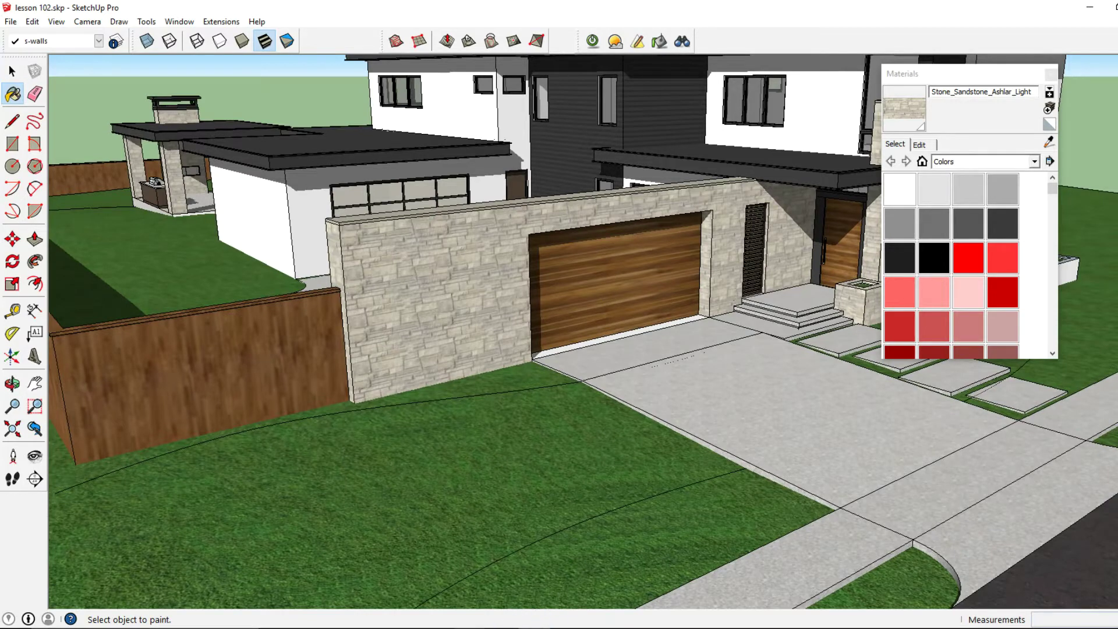
pyautogui.moveTo(437, 627)
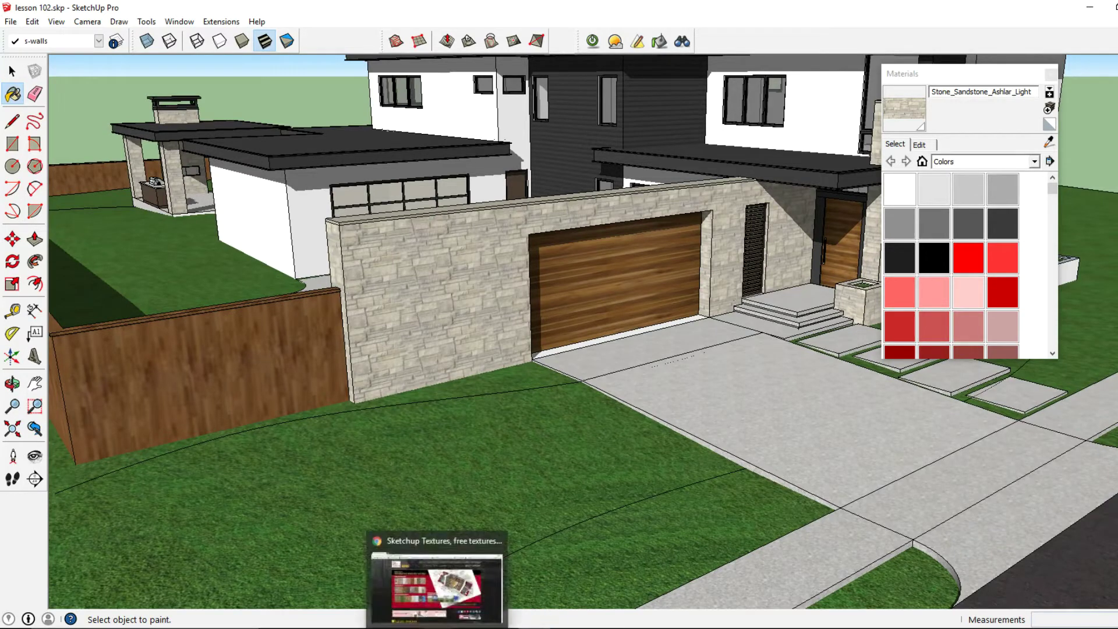
# Switch to the browser and open the SketchUp Texture Club textures catalogue
pyautogui.click(437, 627)
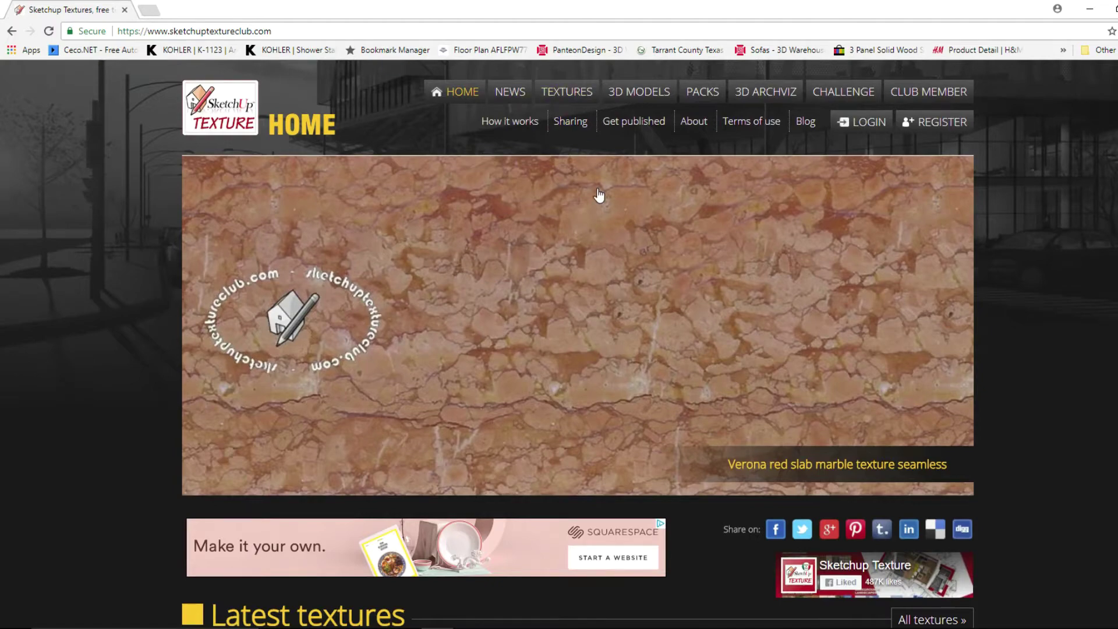
pyautogui.scroll(-3, 587, 252)
pyautogui.scroll(3, 587, 252)
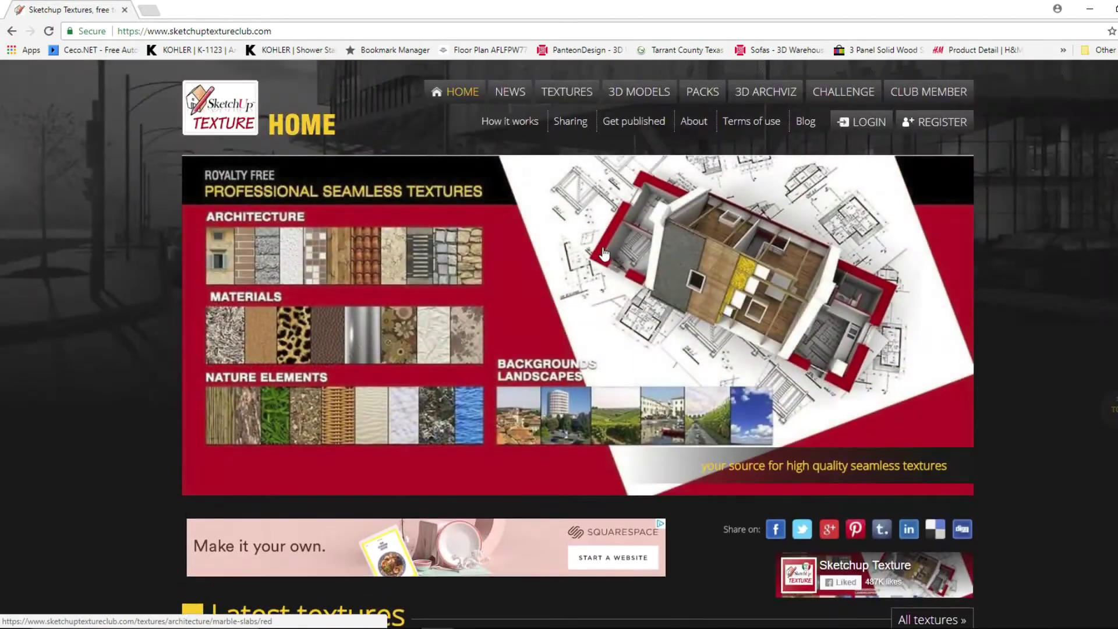
pyautogui.click(571, 95)
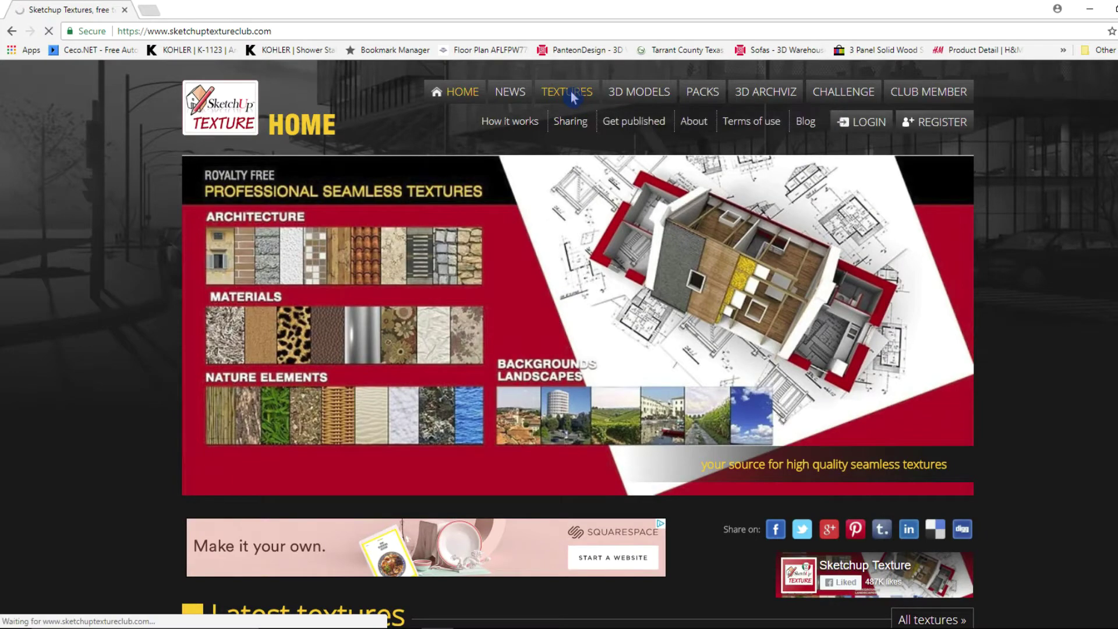
pyautogui.scroll(-5, 477, 273)
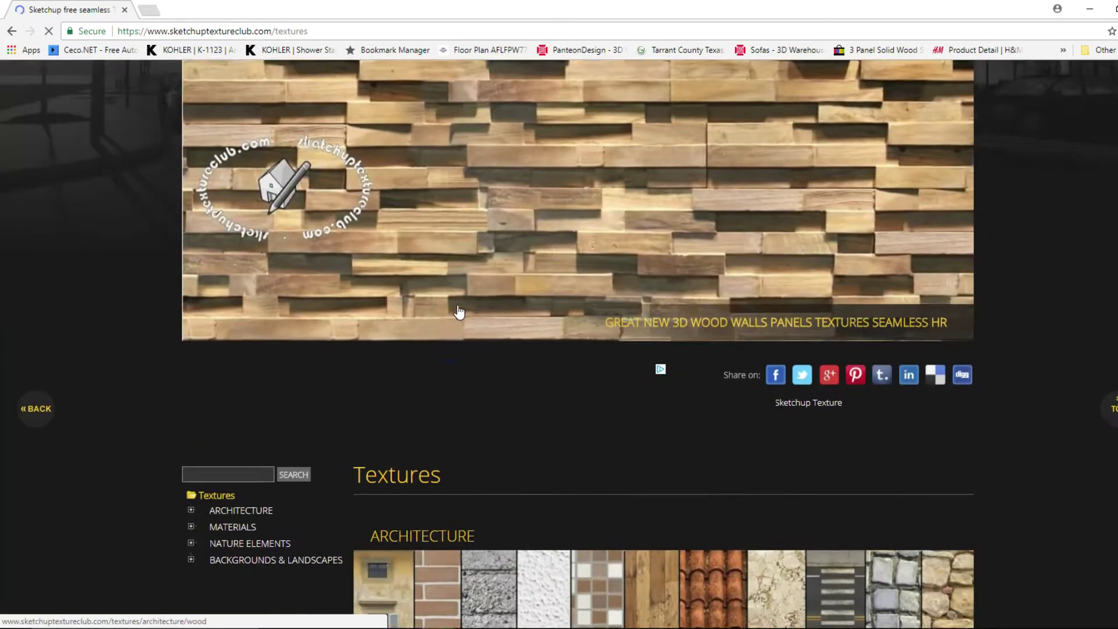
pyautogui.scroll(-2, 431, 348)
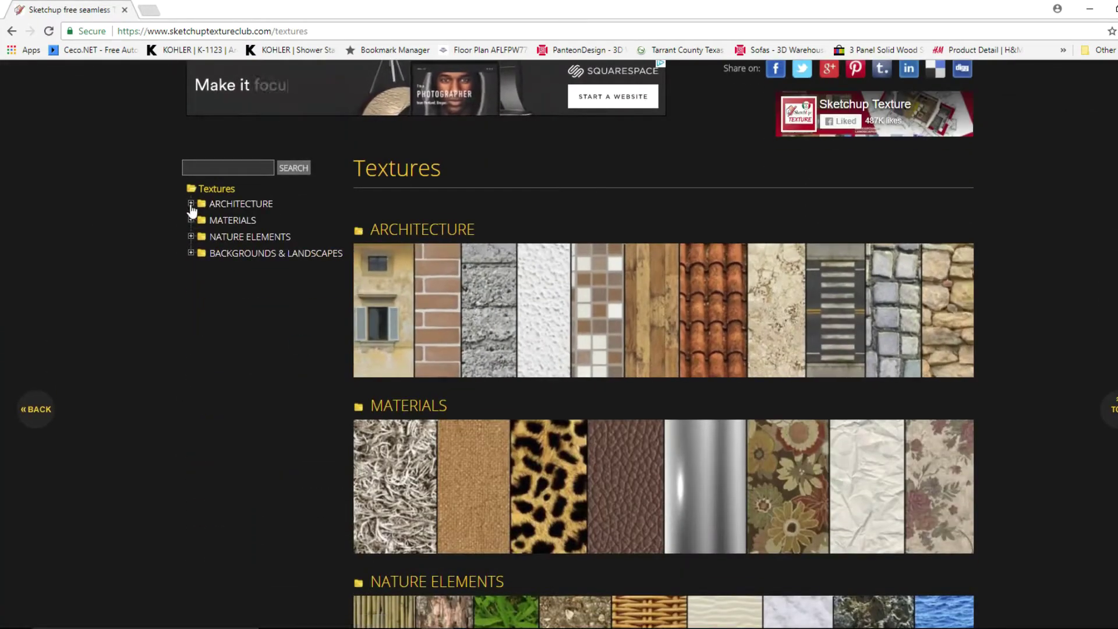
# Expand ARCHITECTURE and open the STONES WALLS category page
pyautogui.click(192, 204)
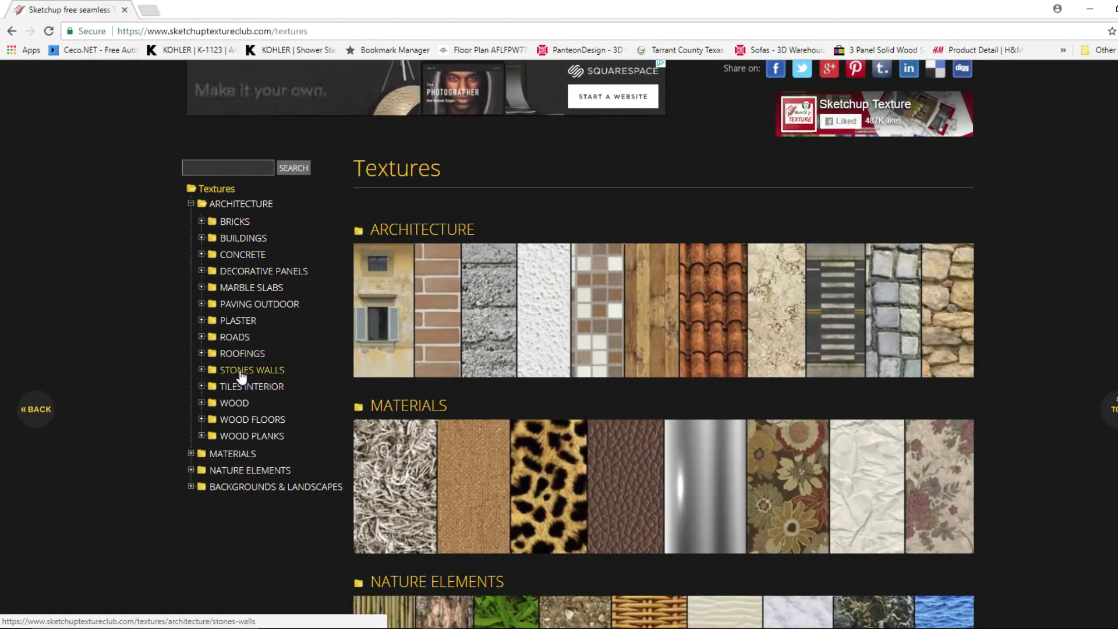
pyautogui.click(233, 370)
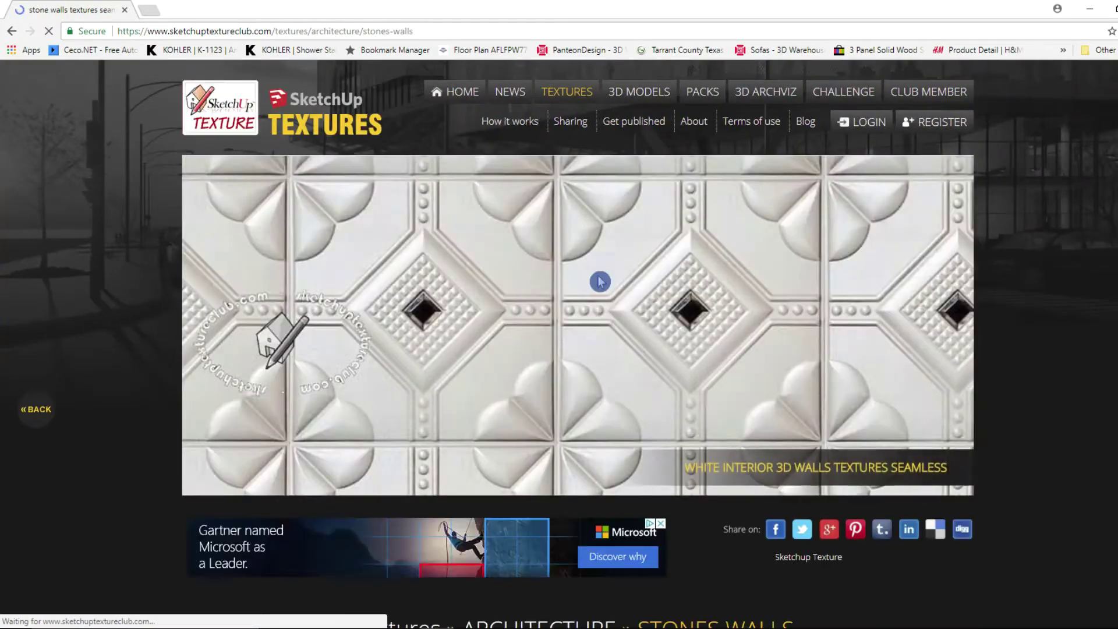
pyautogui.scroll(-8, 603, 319)
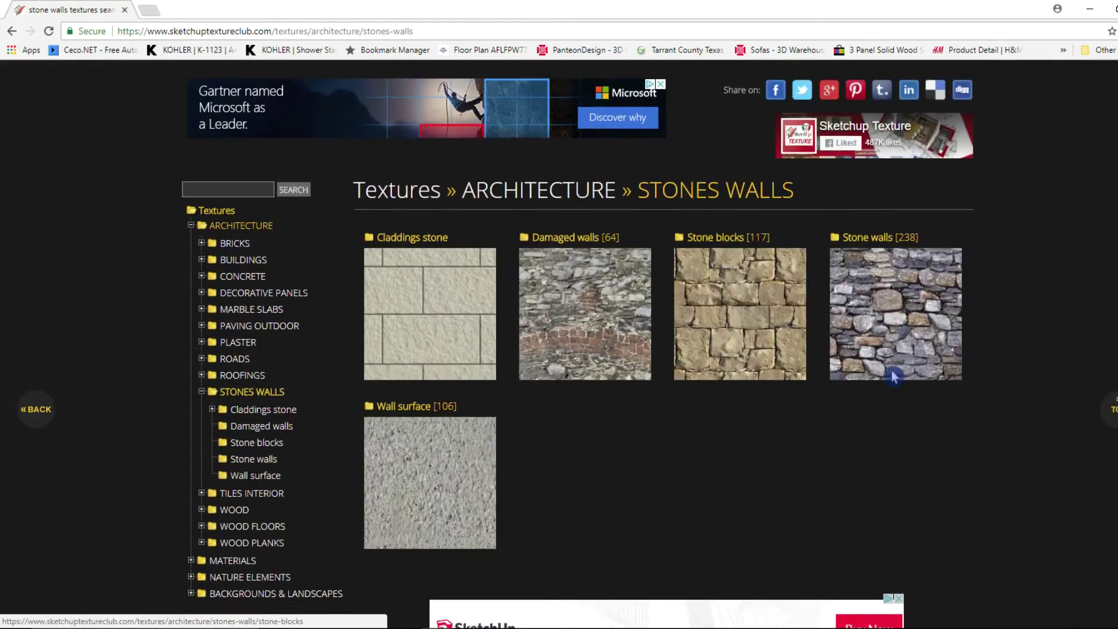
pyautogui.click(674, 438)
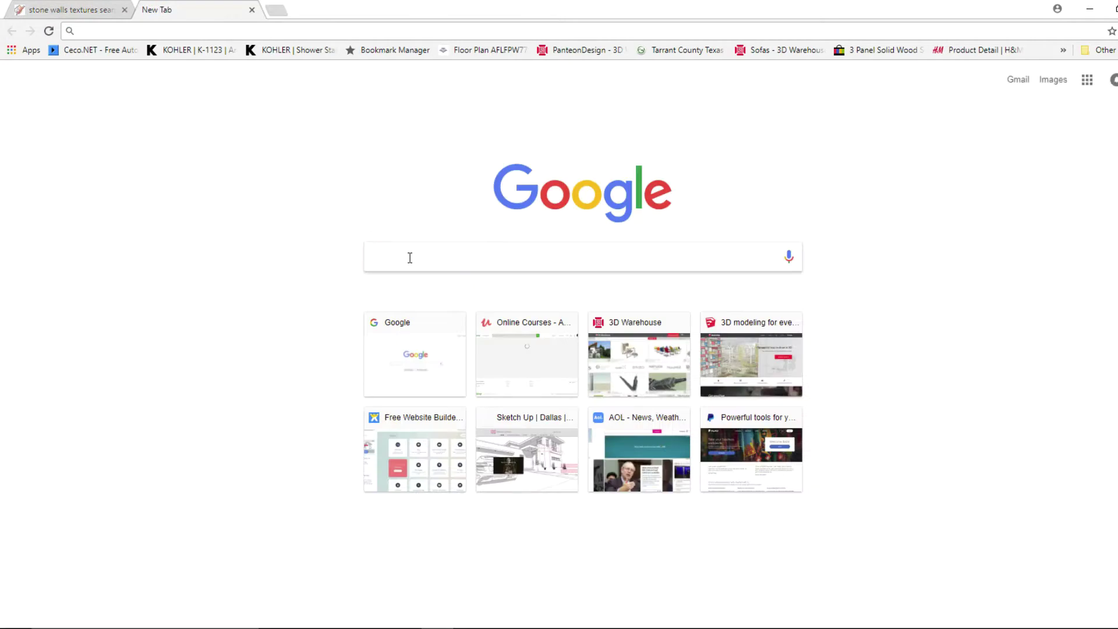
# Search Google Images for 'stone texture', browse the results, then close that tab
pyautogui.write('stone textur')
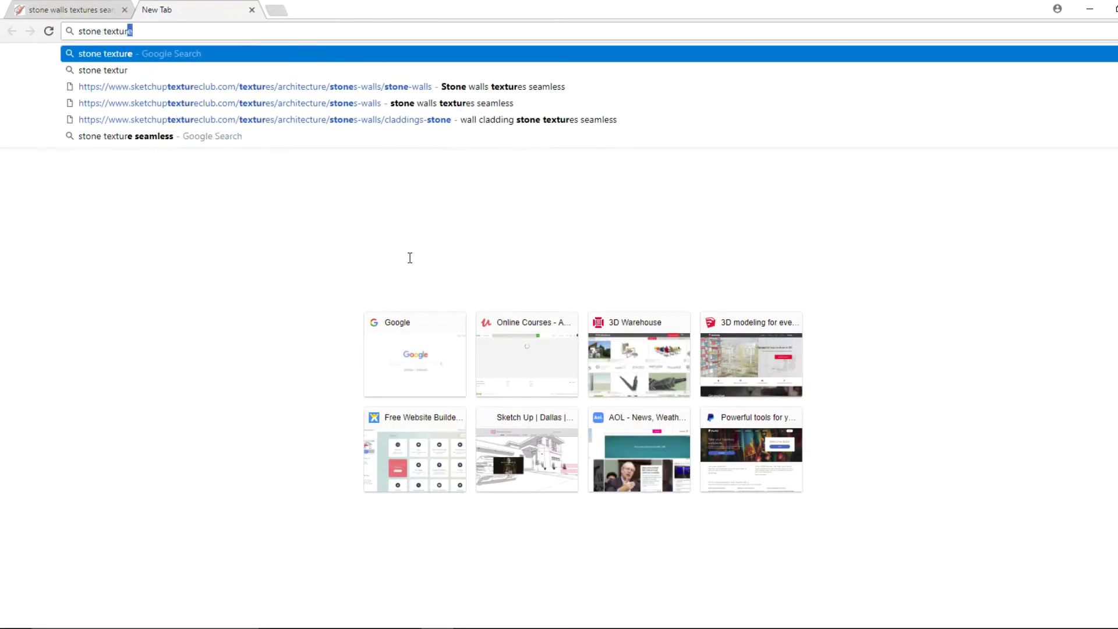
pyautogui.press('Return')
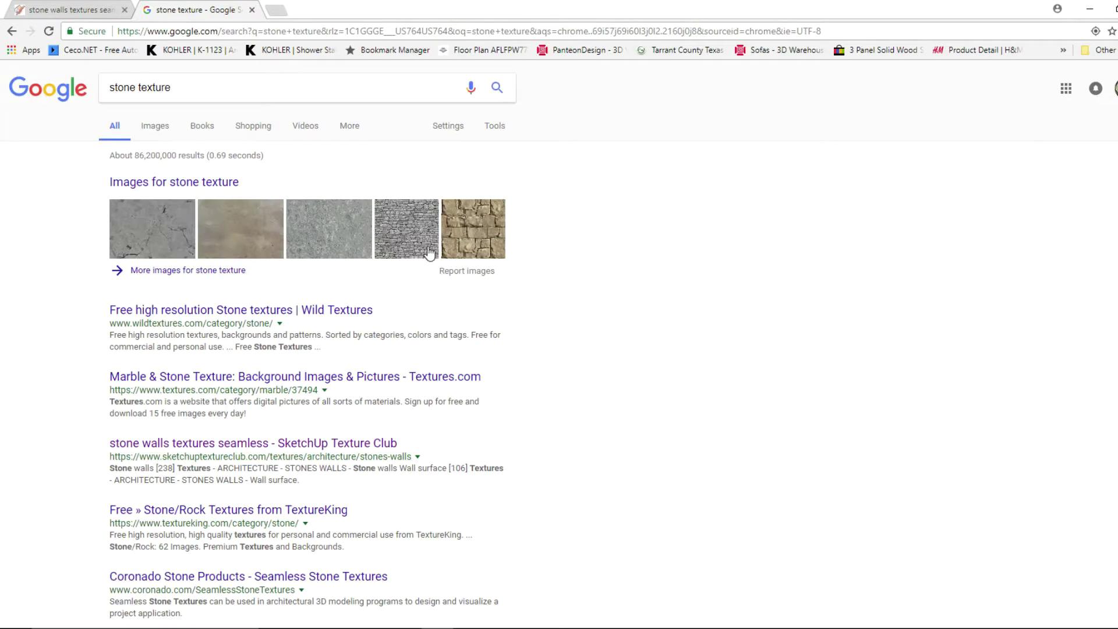
pyautogui.click(155, 125)
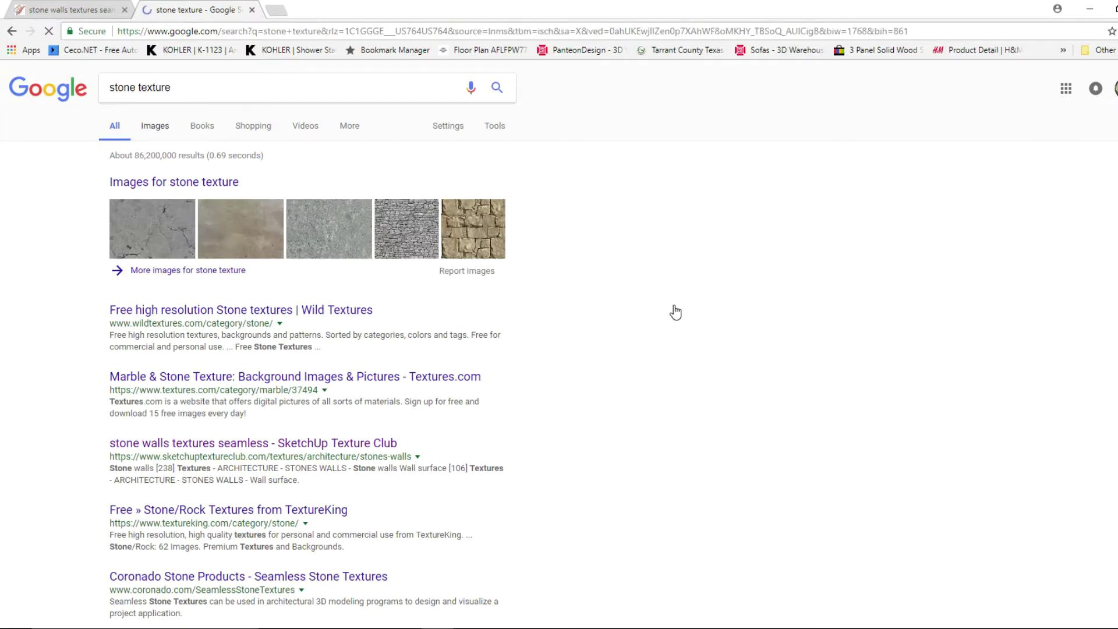
pyautogui.scroll(-4, 731, 313)
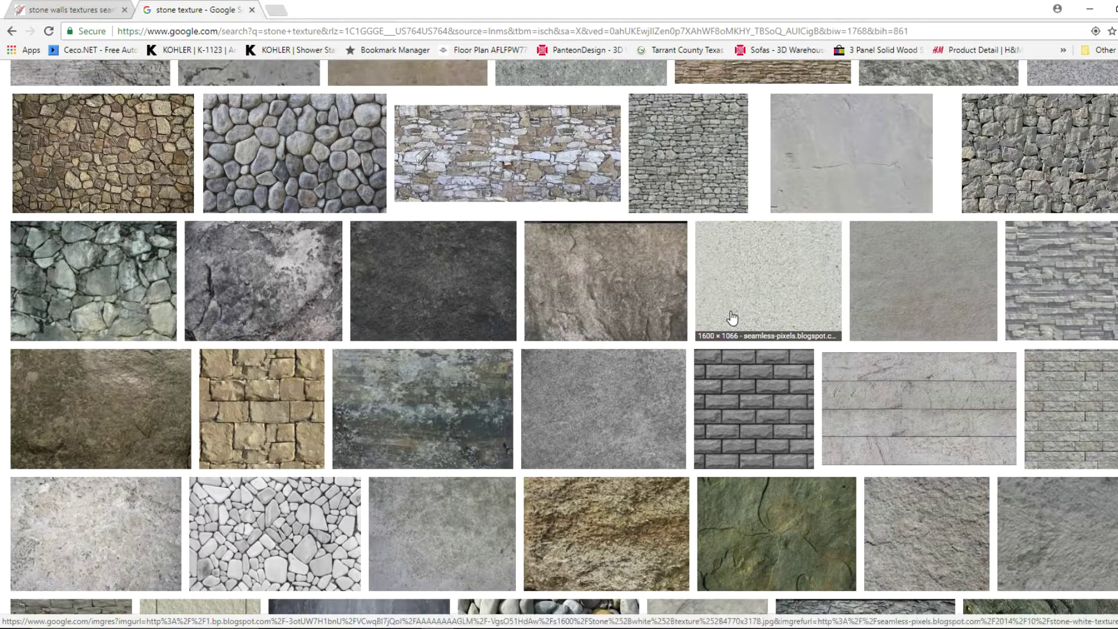
pyautogui.scroll(-3, 731, 317)
pyautogui.scroll(5, 609, 317)
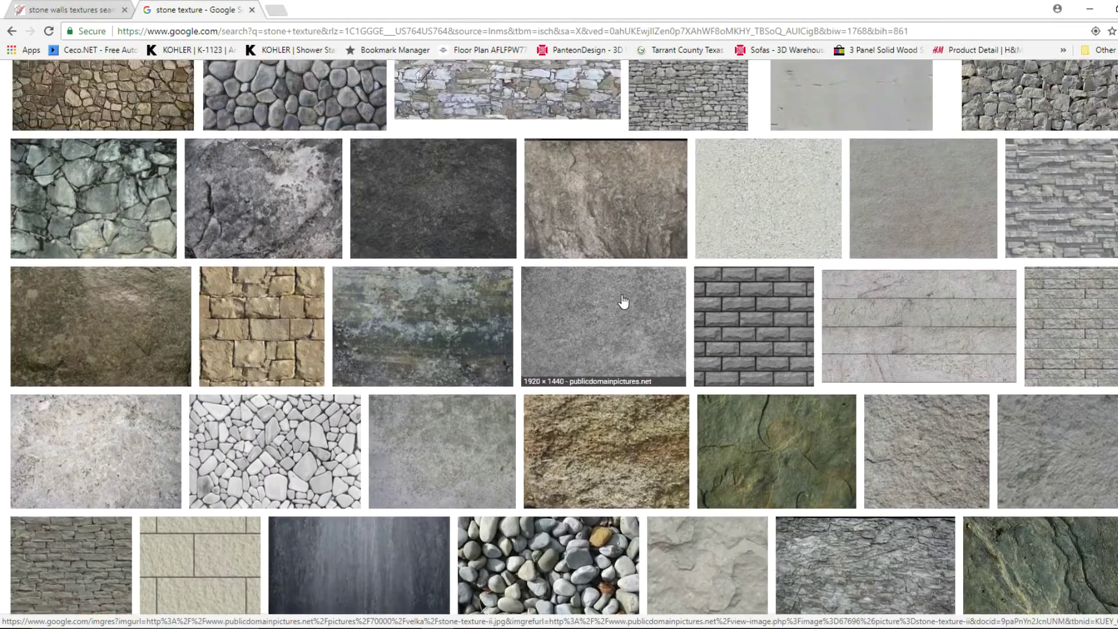
pyautogui.click(252, 11)
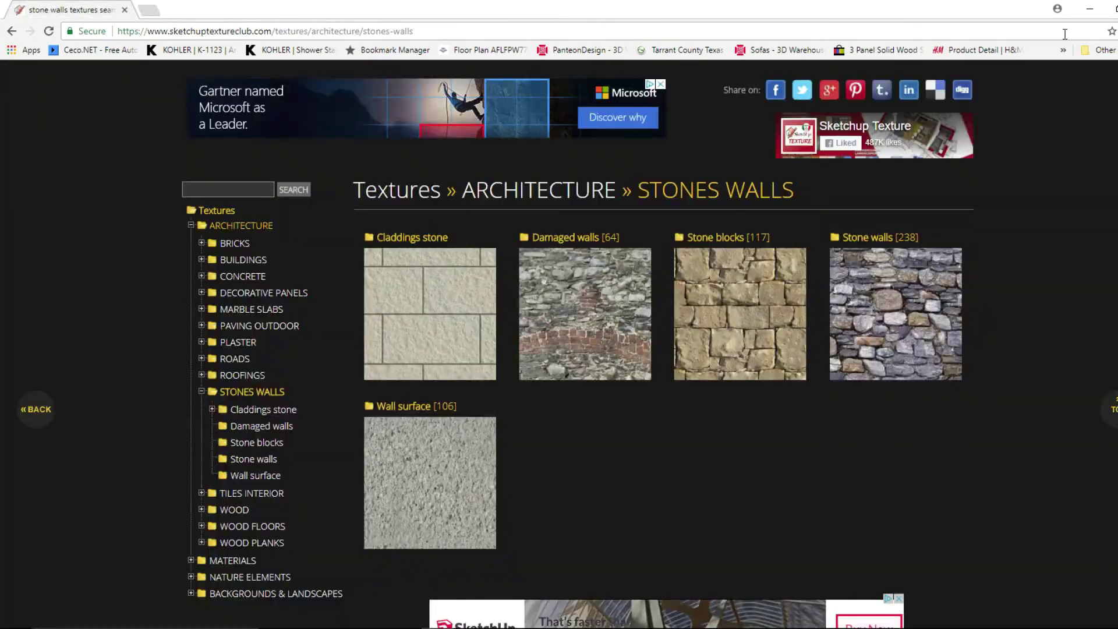
# Browse the Stone blocks collection down to texture 08335, then minimize the browser
pyautogui.scroll(2, 850, 268)
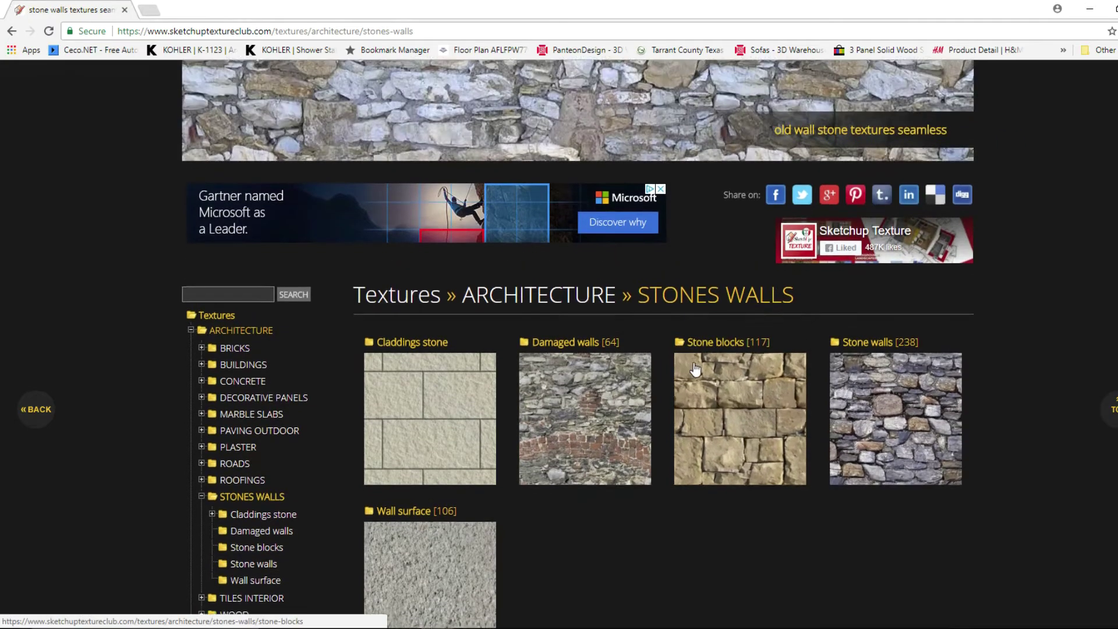
pyautogui.scroll(-2, 803, 268)
pyautogui.click(757, 269)
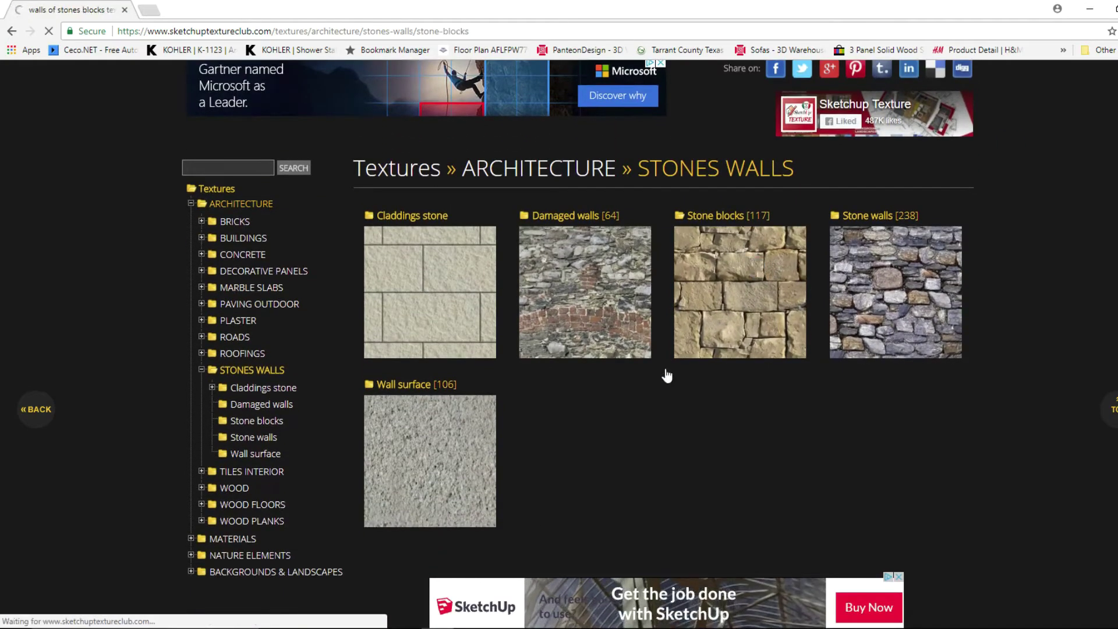
pyautogui.scroll(-6, 926, 288)
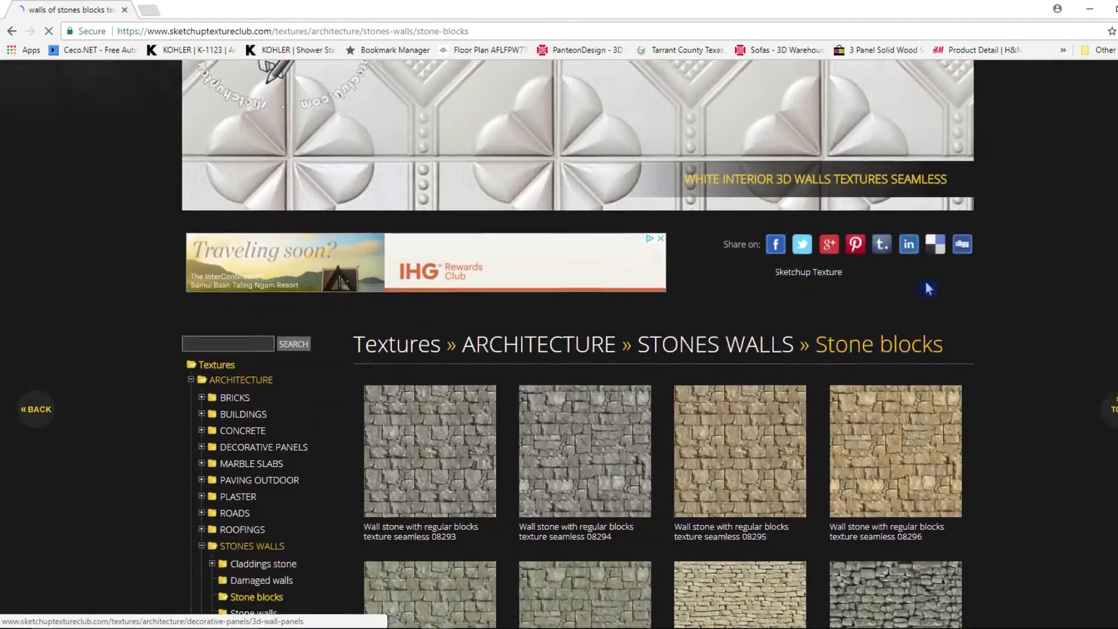
pyautogui.scroll(-10, 728, 430)
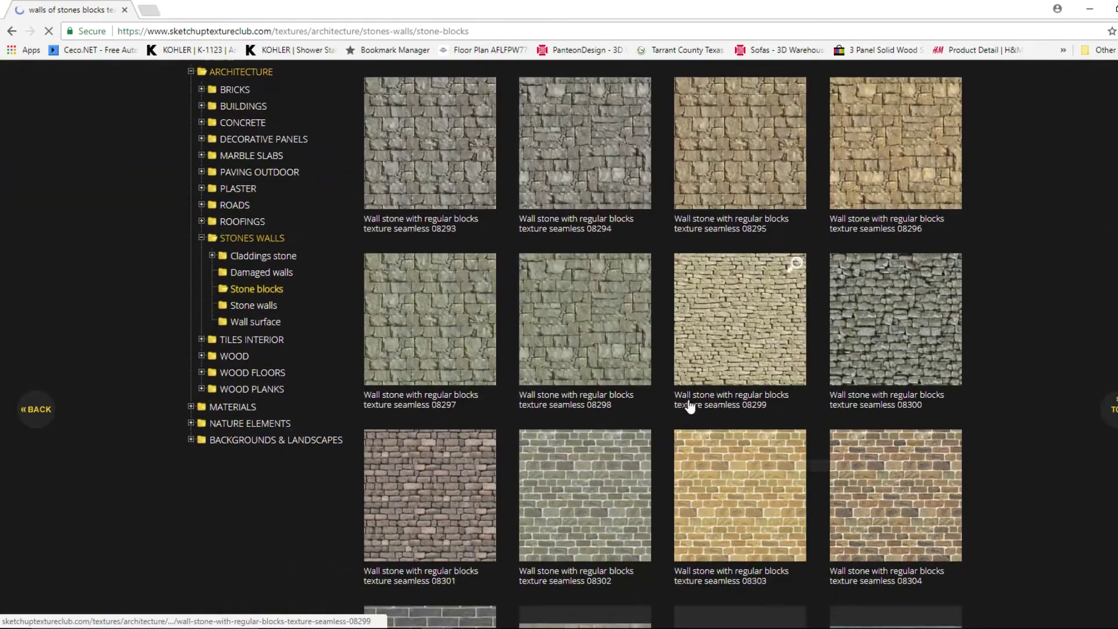
pyautogui.scroll(-9, 746, 411)
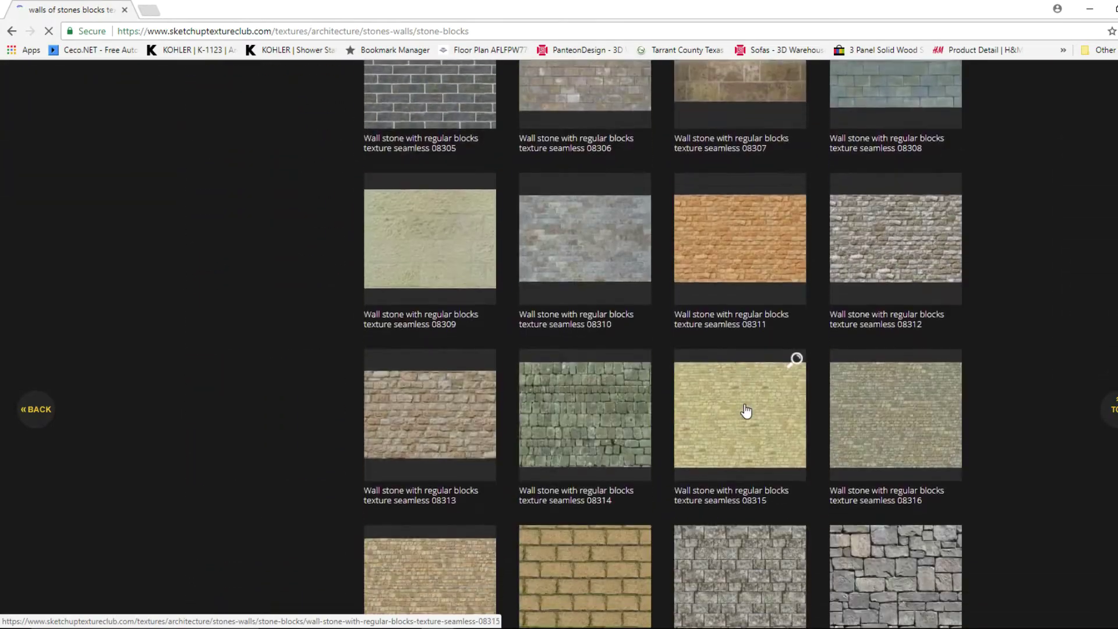
pyautogui.scroll(-5, 746, 411)
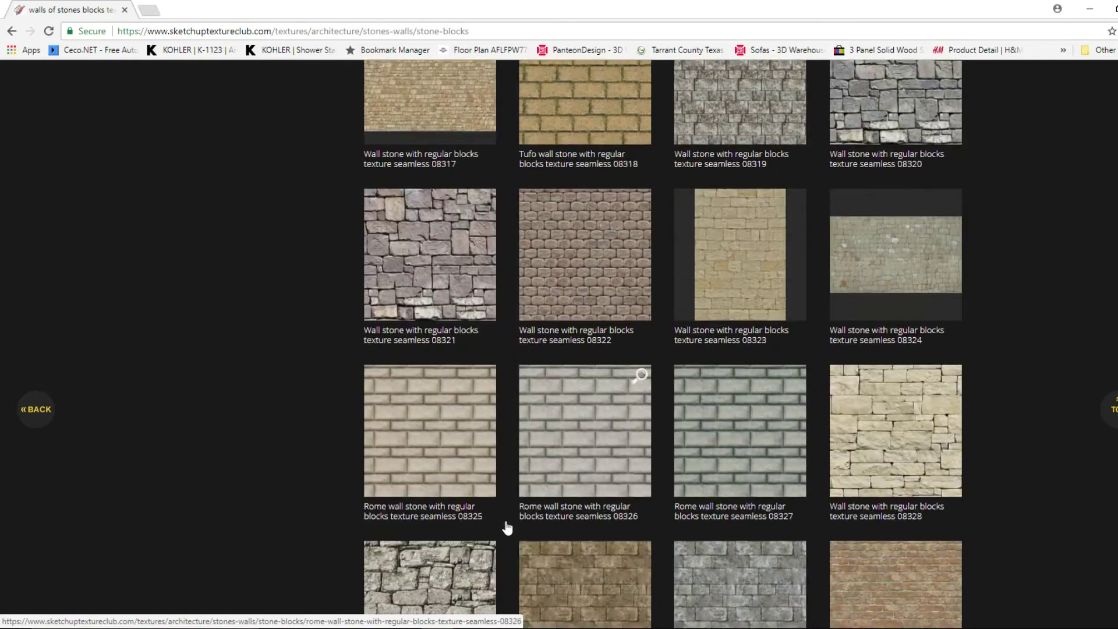
pyautogui.scroll(-2, 711, 338)
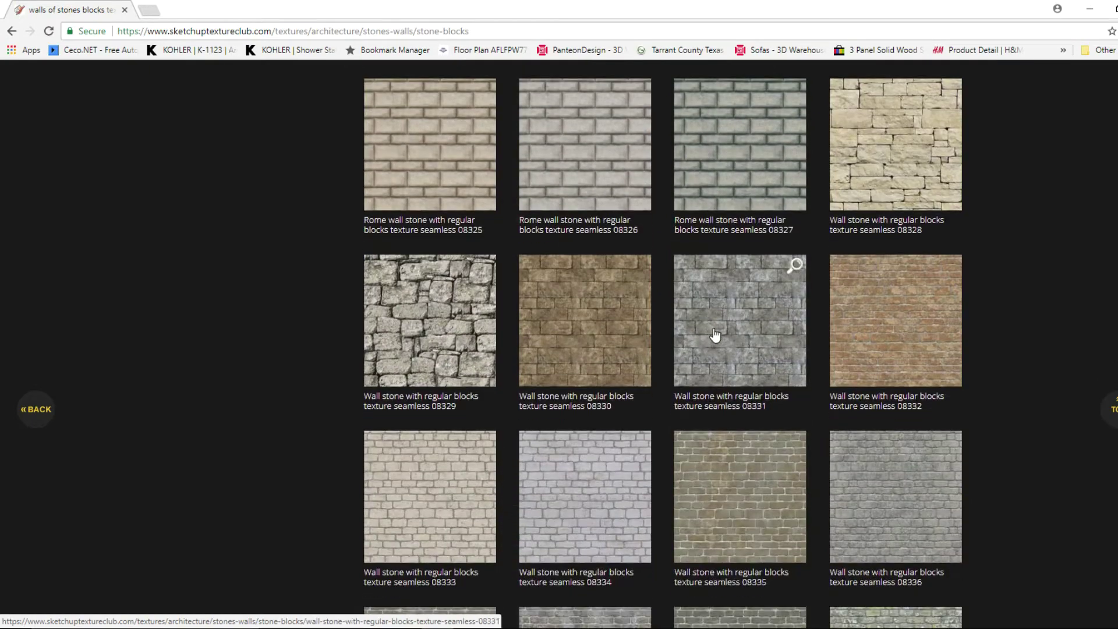
pyautogui.scroll(-3, 865, 311)
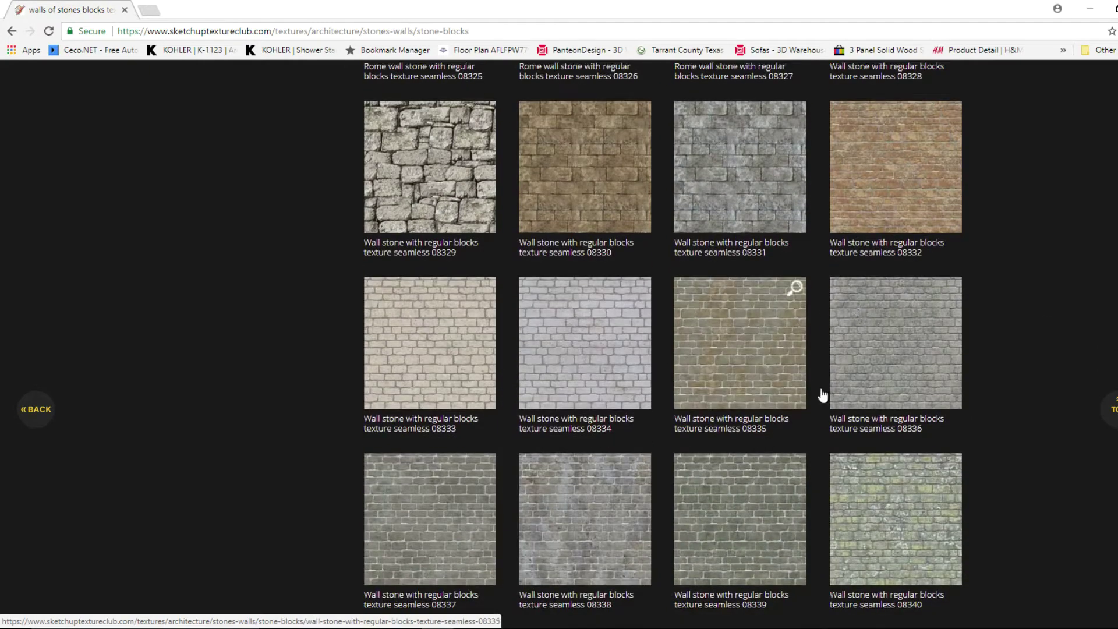
pyautogui.click(1083, 9)
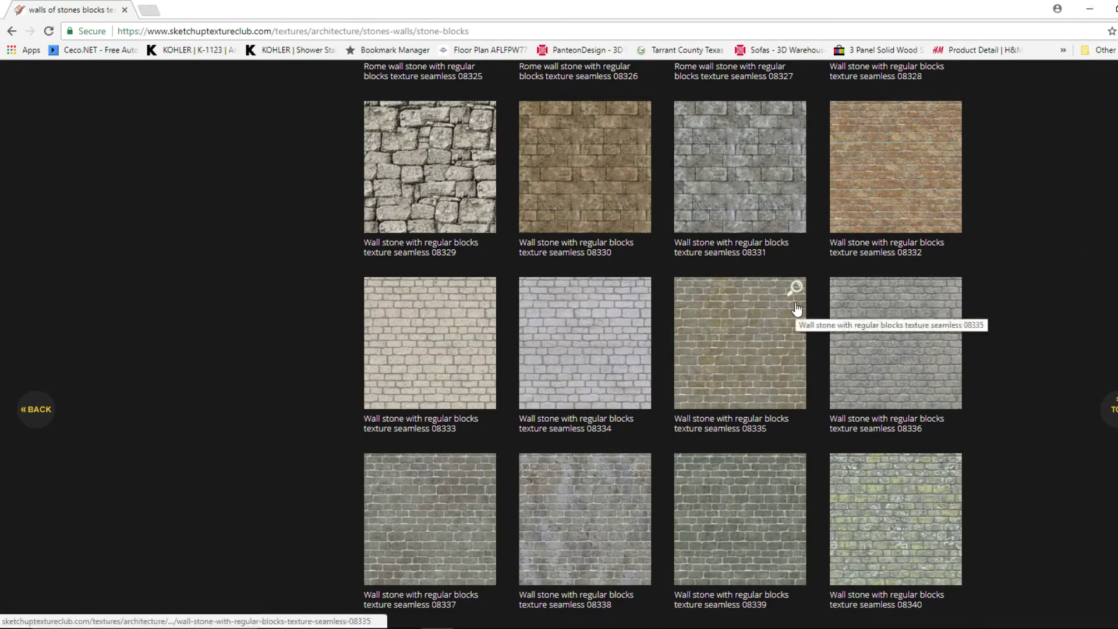
pyautogui.click(1089, 14)
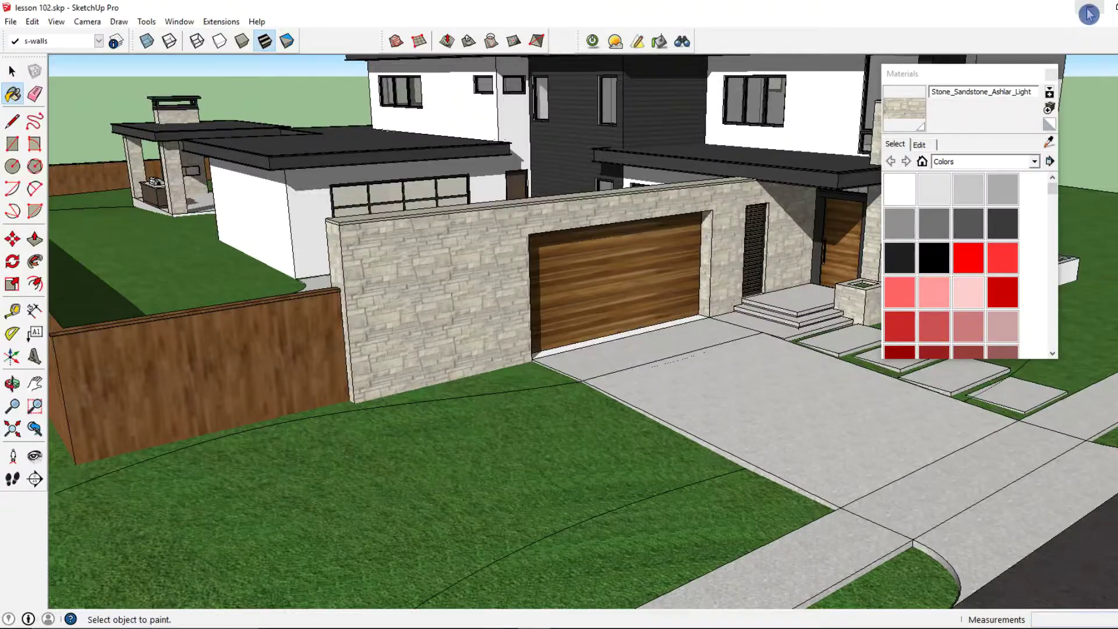
# Open the desktop 'stone - Shortcut' folder maximized in File Explorer and browse its texture thumbnails
pyautogui.click(1091, 14)
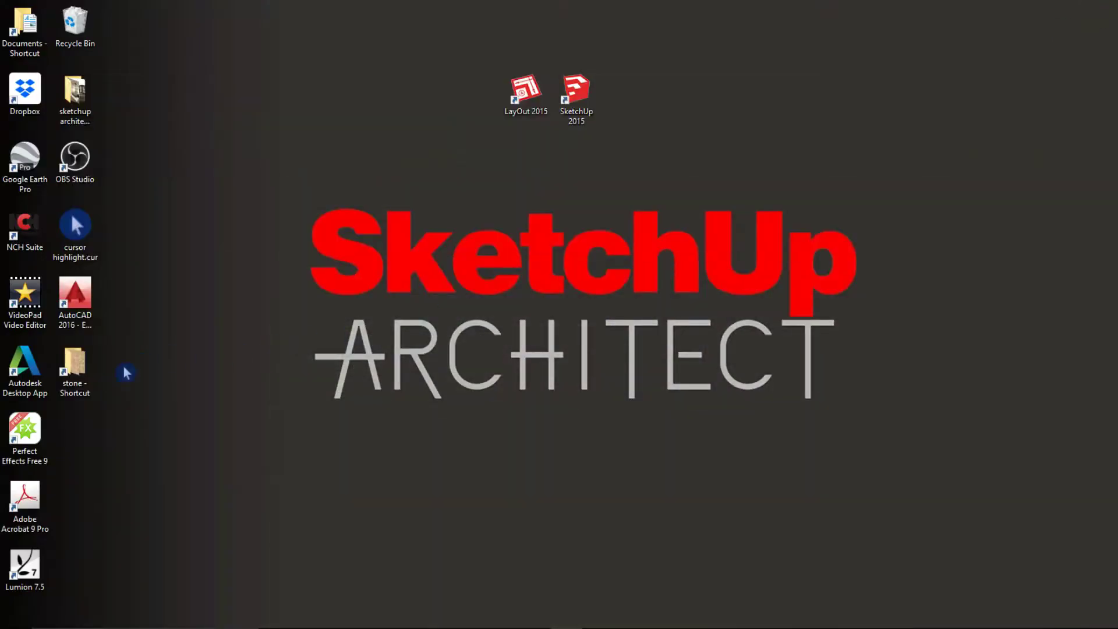
pyautogui.doubleClick(85, 372)
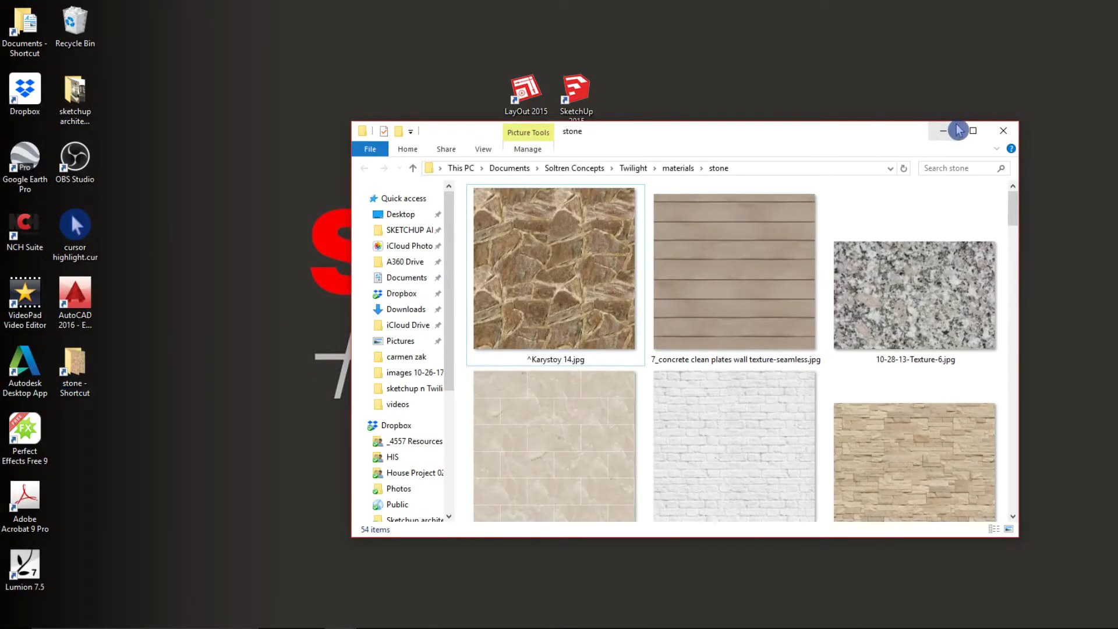
pyautogui.click(972, 130)
pyautogui.click(971, 133)
pyautogui.scroll(-15, 652, 321)
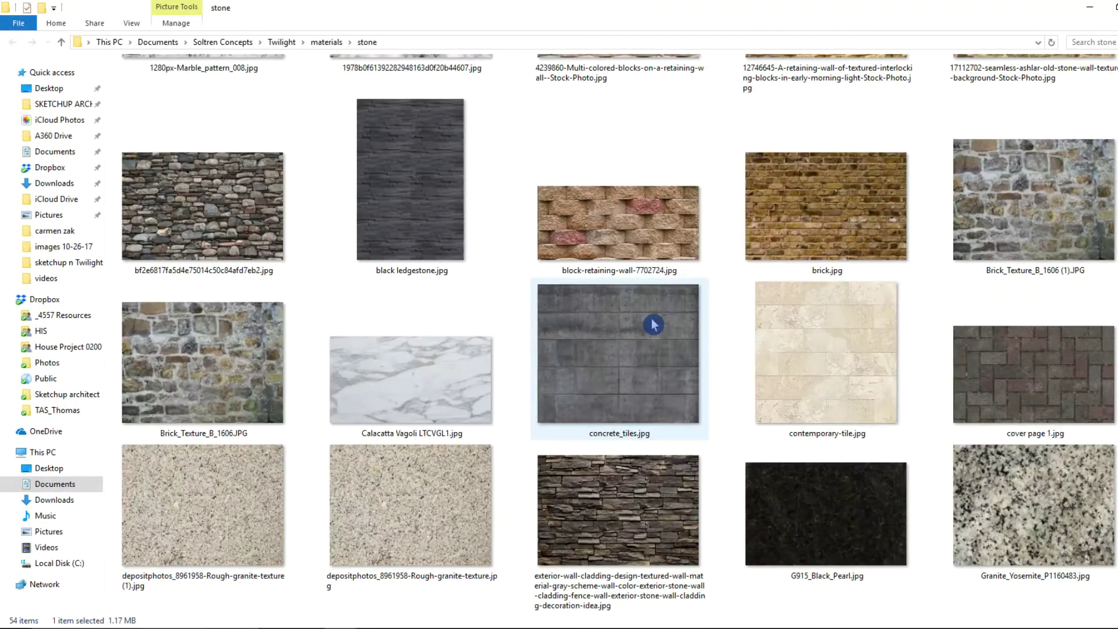
pyautogui.scroll(2, 655, 327)
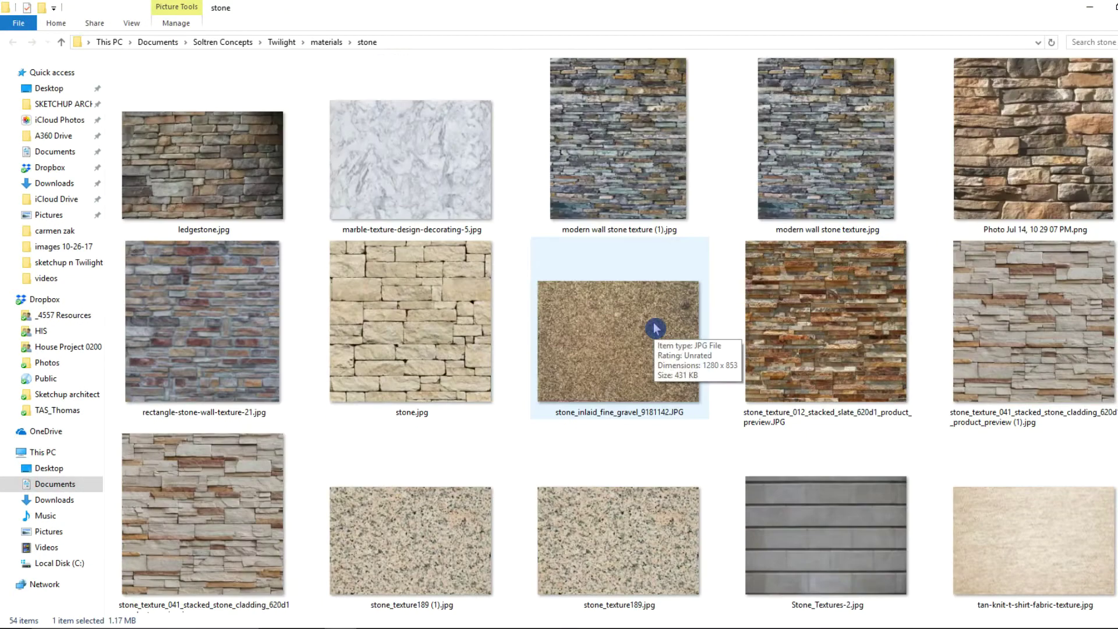
pyautogui.scroll(-2, 653, 327)
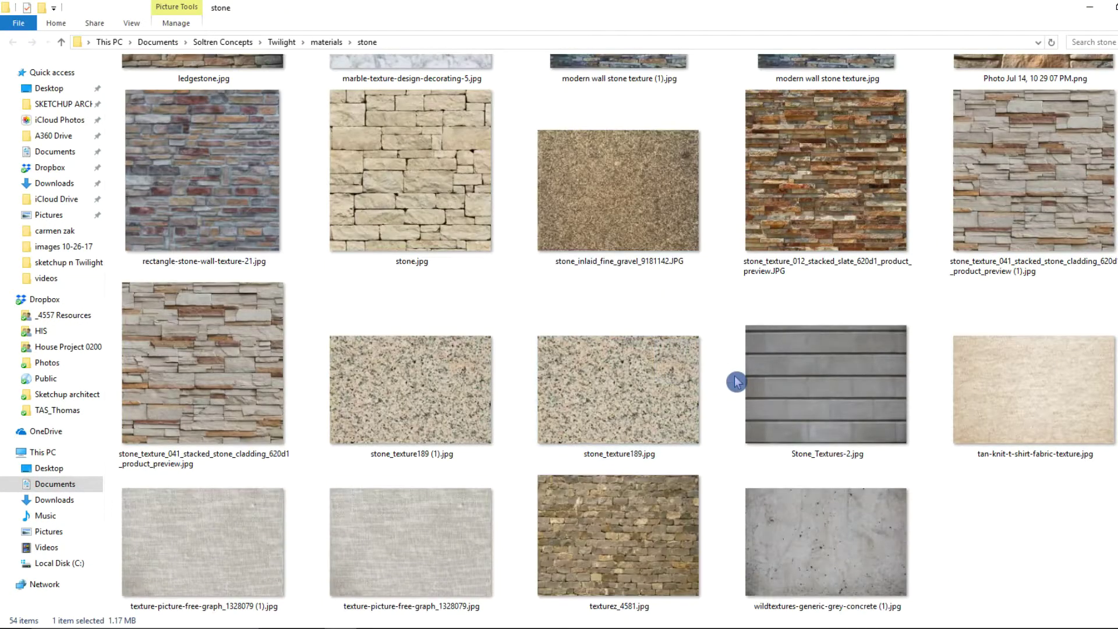
pyautogui.scroll(15, 736, 381)
pyautogui.scroll(5, 735, 381)
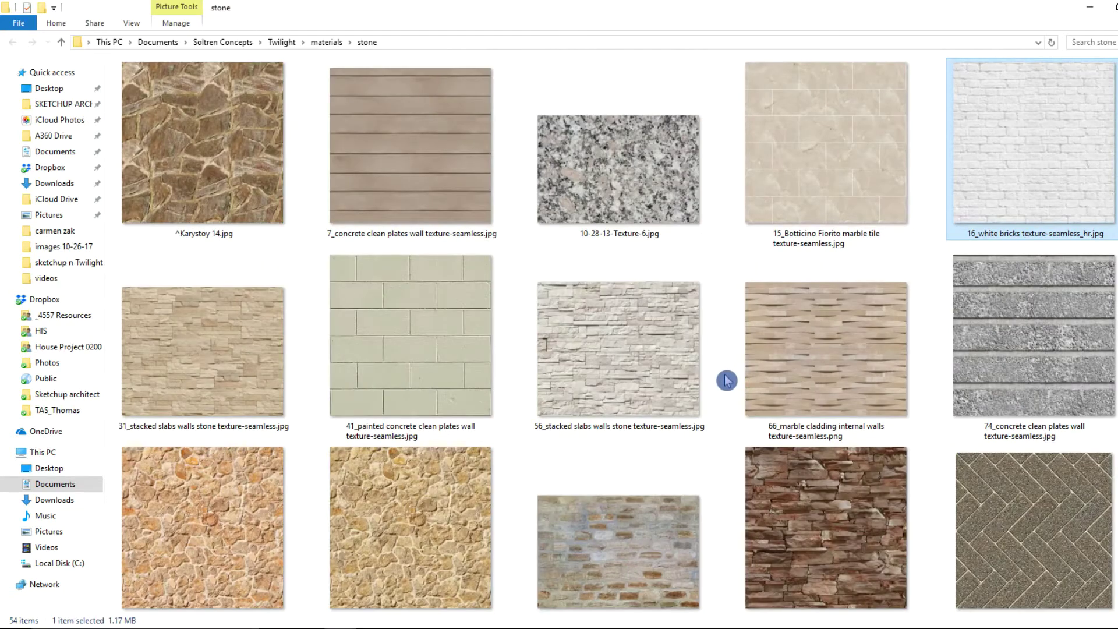
pyautogui.moveTo(536, 627)
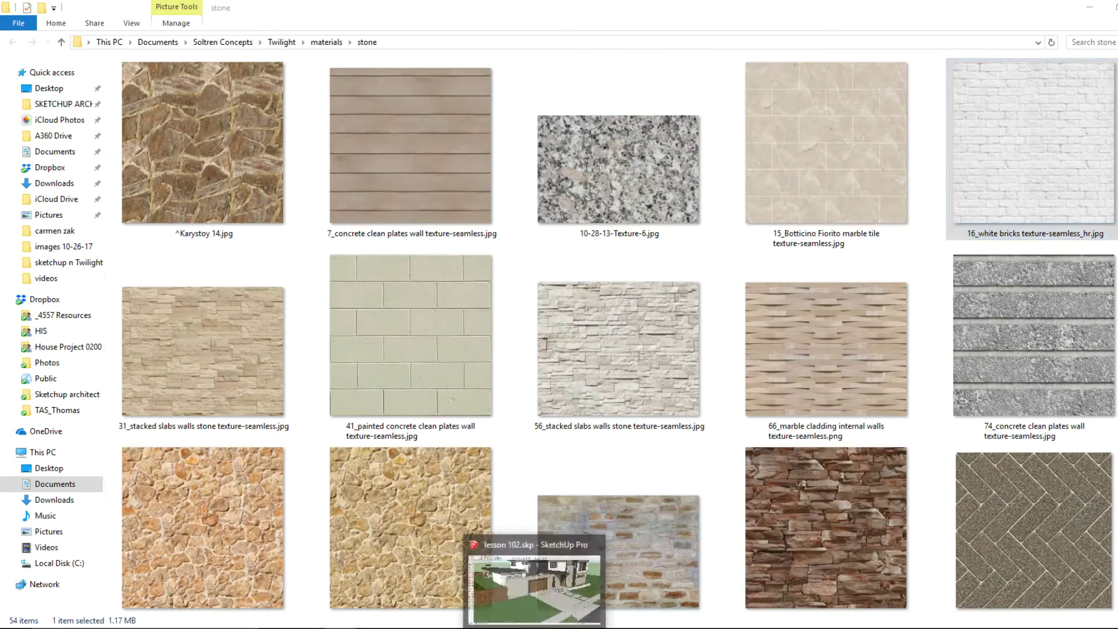
pyautogui.click(578, 604)
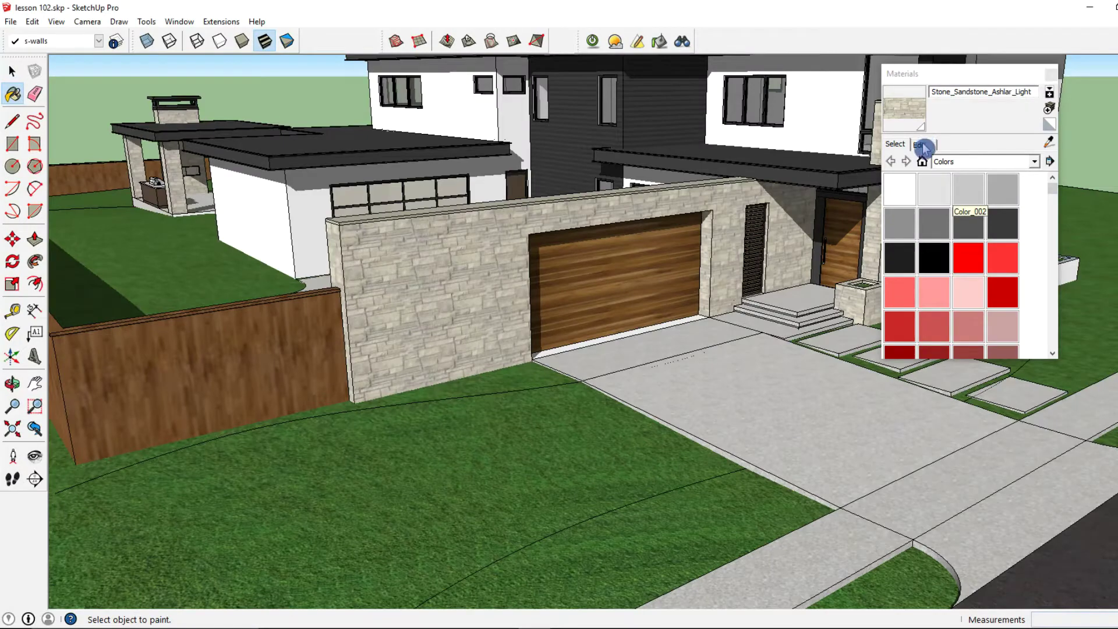
# Sample the wall's Stone_Sandstone_Ashlar_Light material and browse for a replacement texture image in its Edit tab
pyautogui.click(1048, 141)
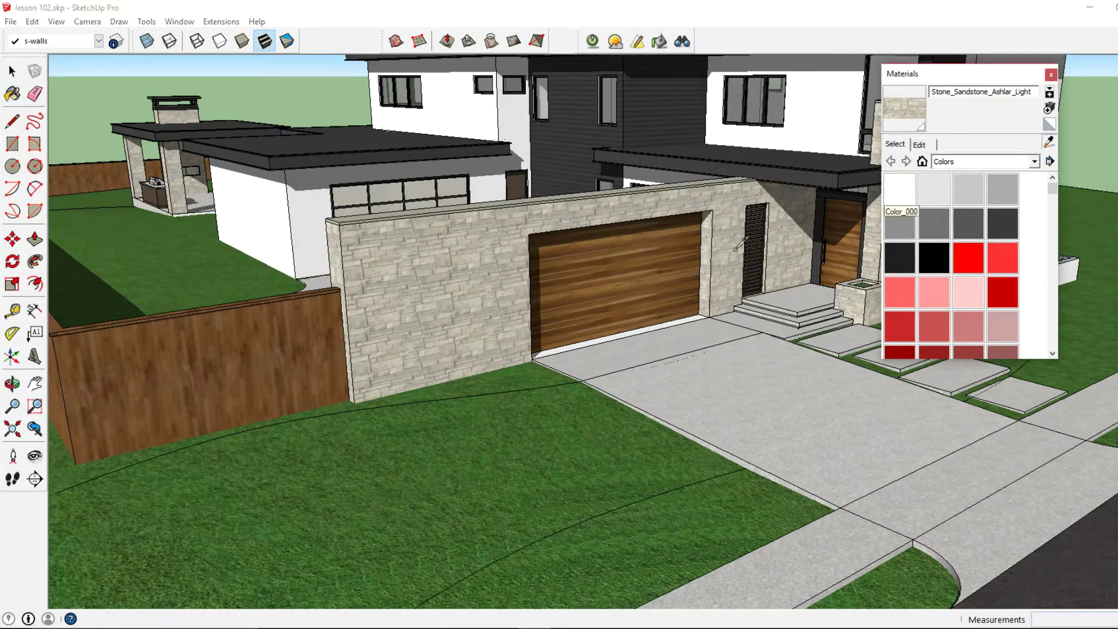
pyautogui.moveTo(451, 298); pyautogui.dragTo(457, 294, button='middle')
pyautogui.click(443, 278)
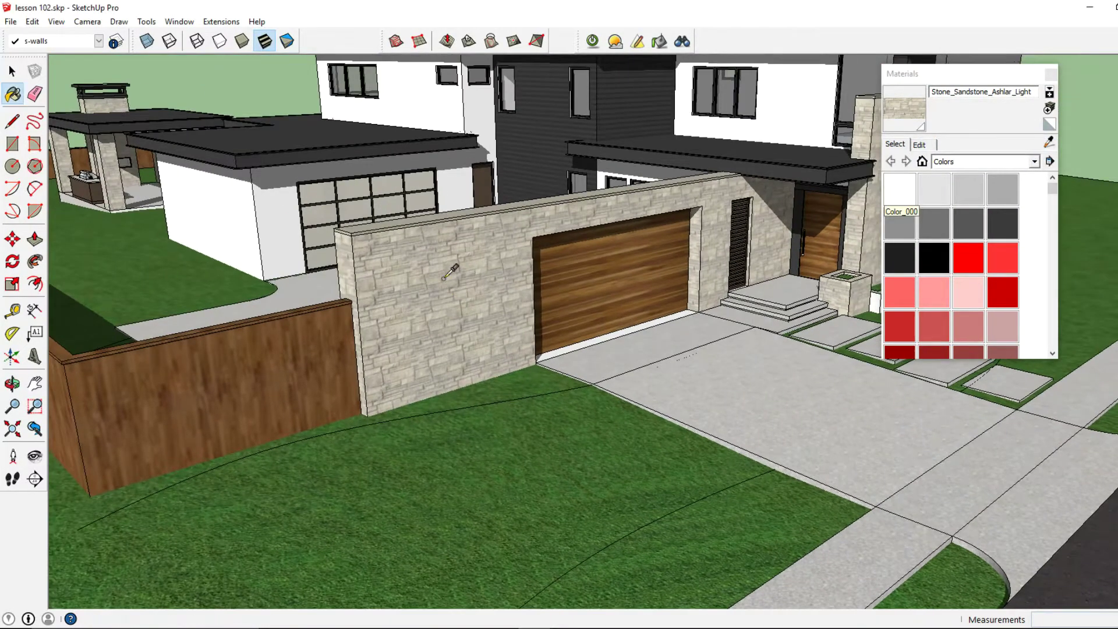
pyautogui.click(915, 111)
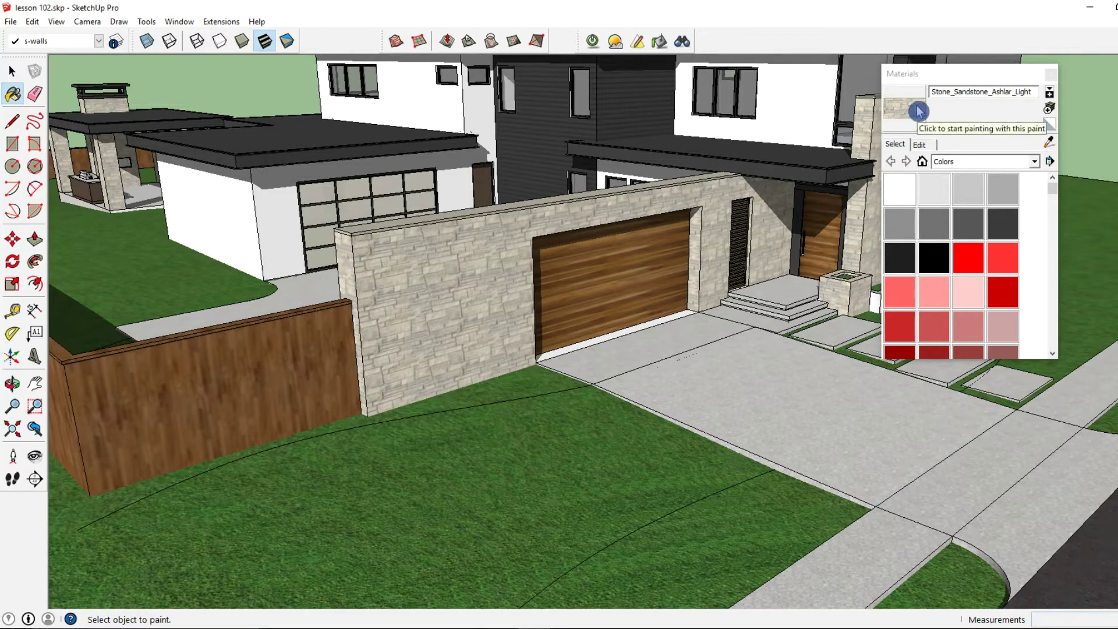
pyautogui.click(919, 145)
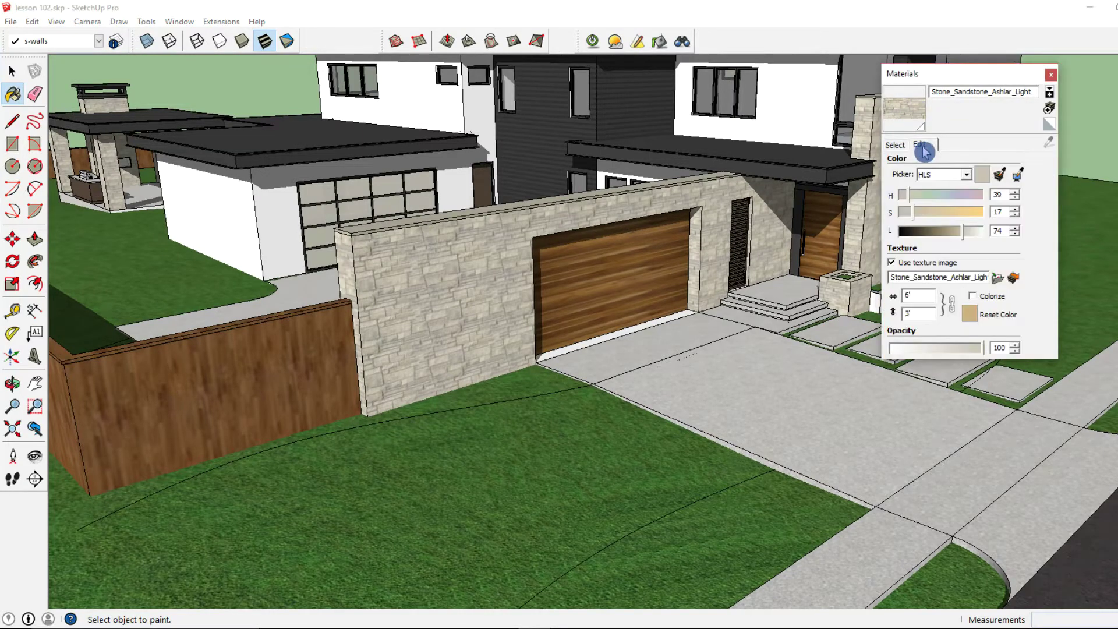
pyautogui.click(998, 282)
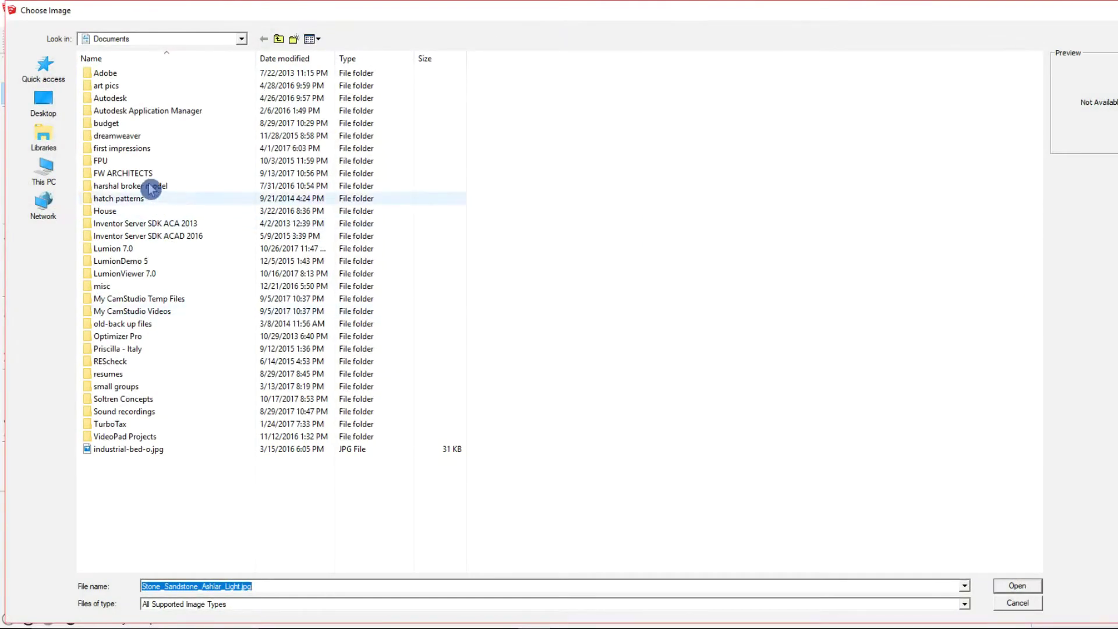
# Load the dark exterior-wall-cladding image from the Desktop stone folder as the wall texture
pyautogui.click(219, 39)
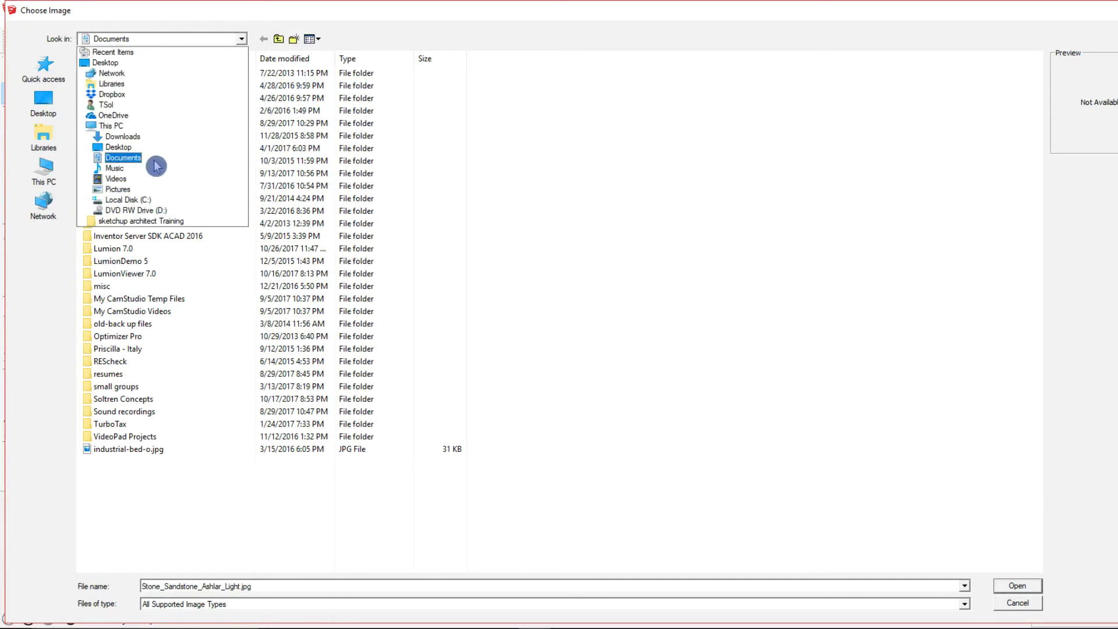
pyautogui.click(137, 63)
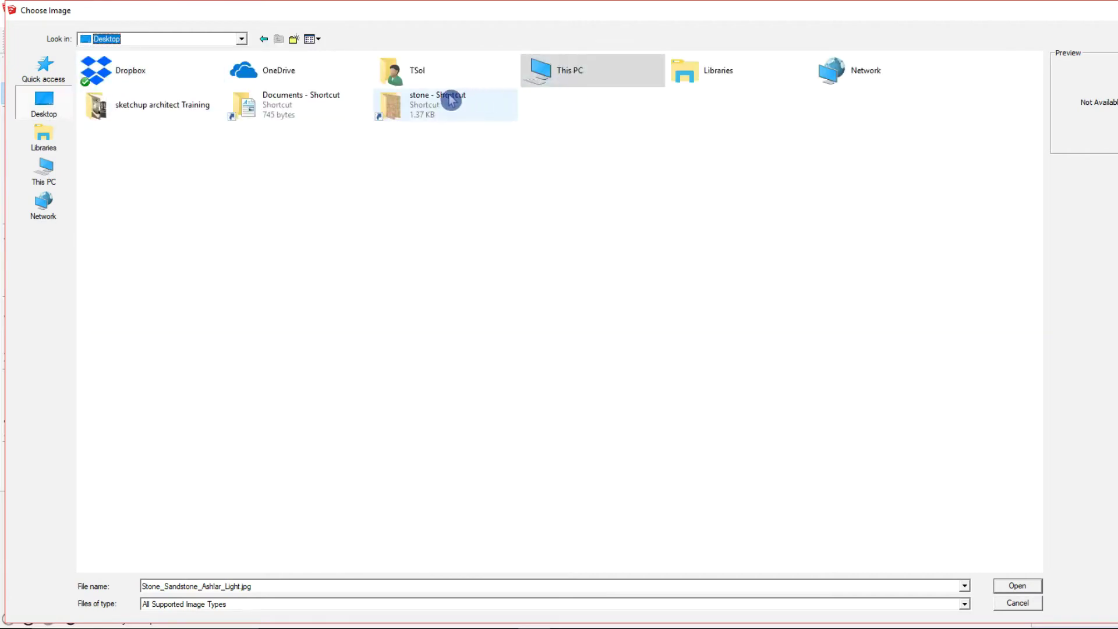
pyautogui.doubleClick(437, 103)
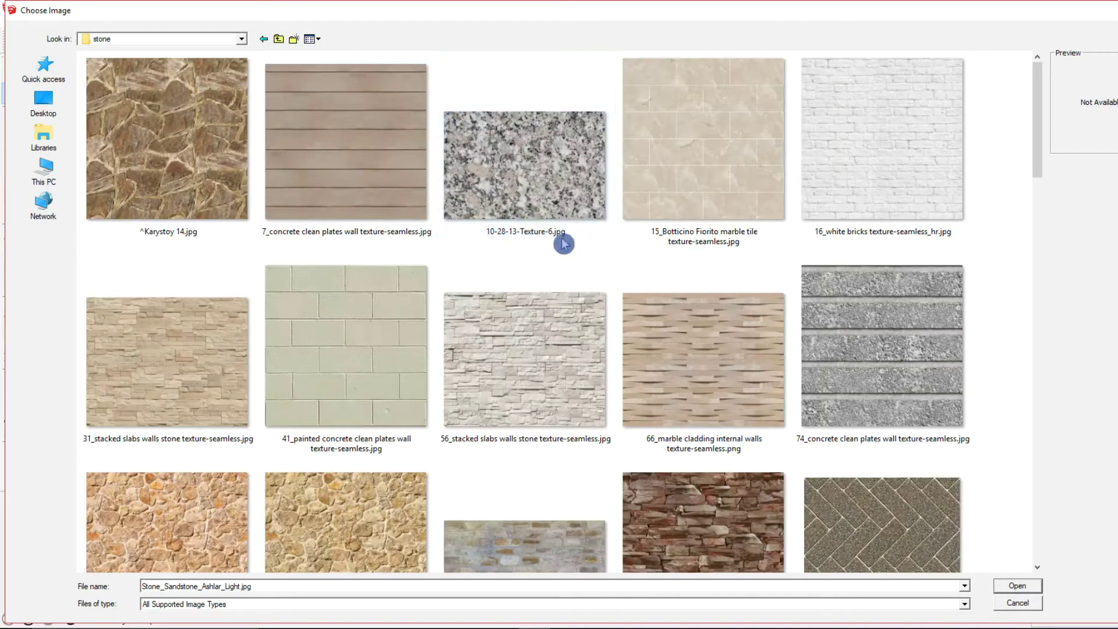
pyautogui.scroll(-6, 524, 277)
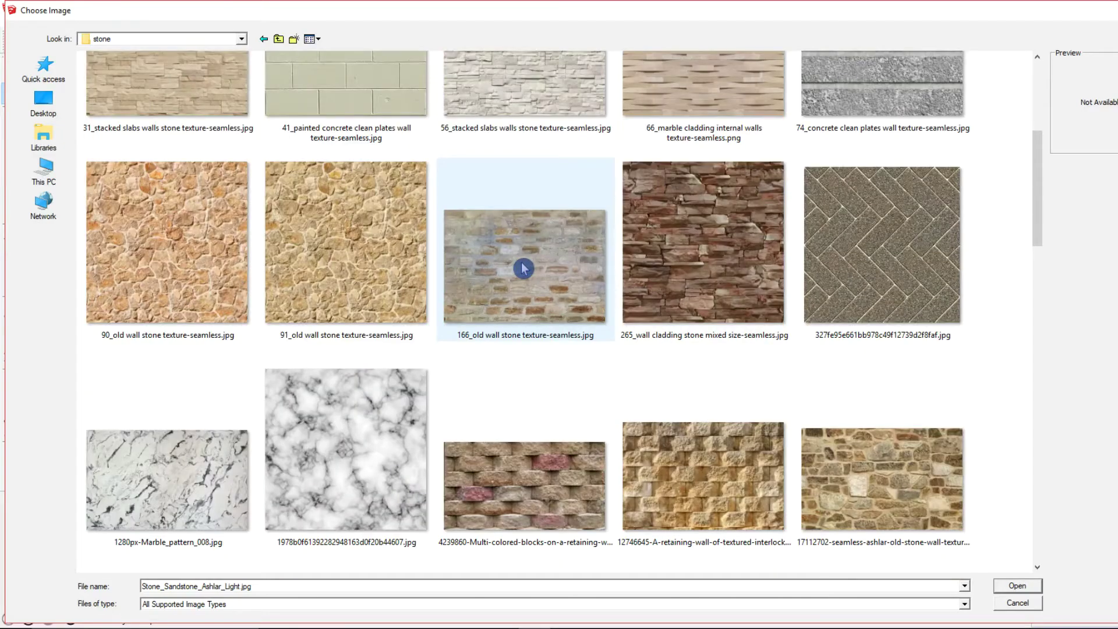
pyautogui.scroll(-6, 524, 269)
pyautogui.scroll(-5, 570, 266)
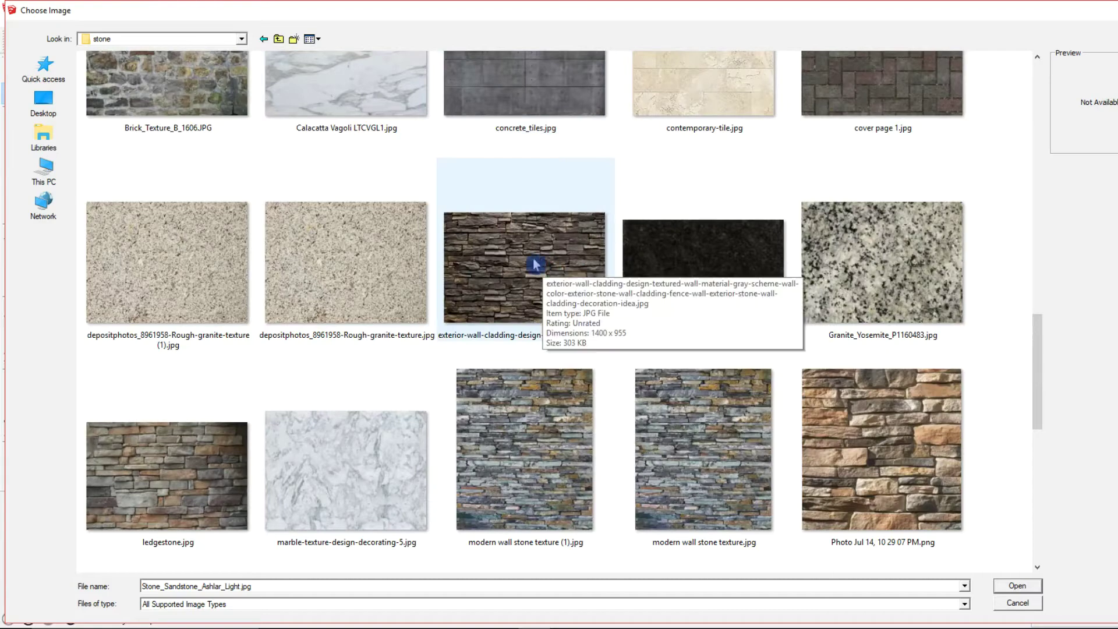
pyautogui.click(528, 264)
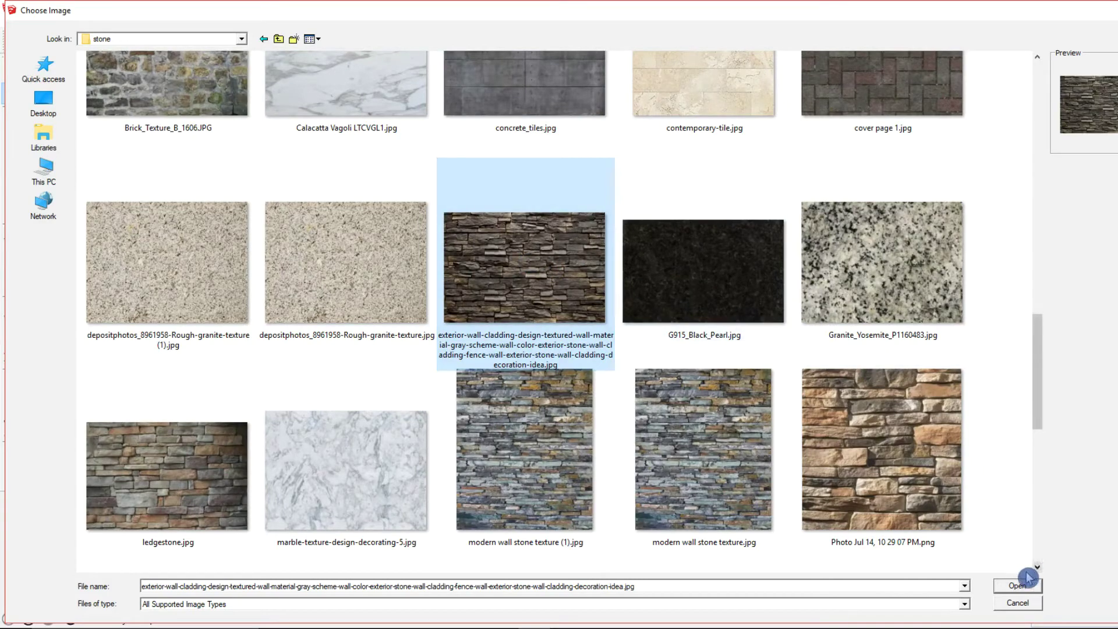
pyautogui.click(1015, 585)
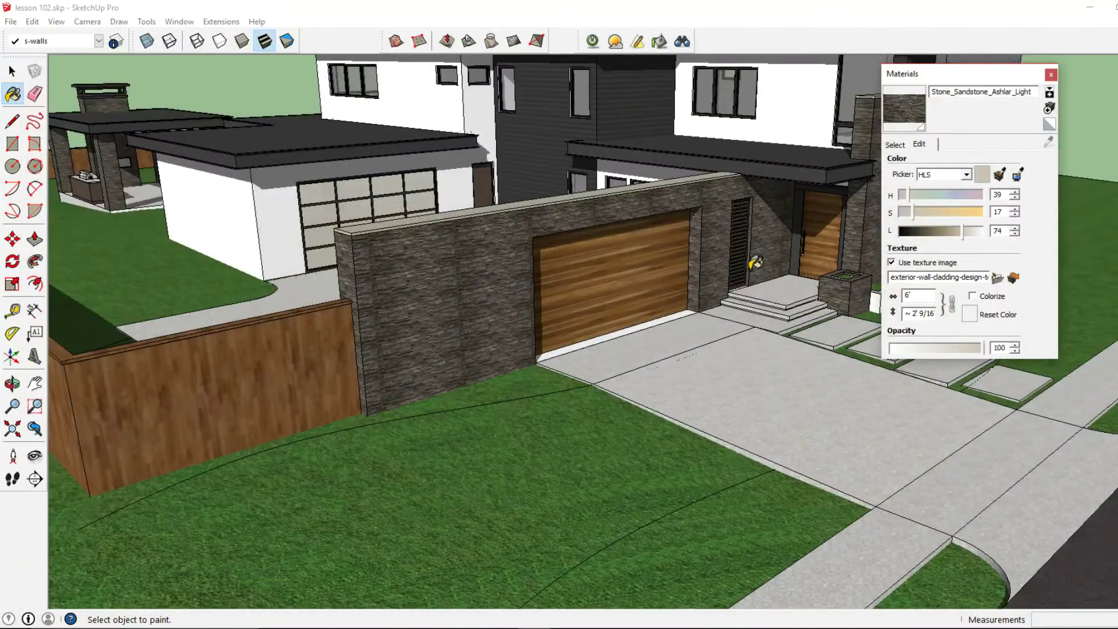
# Set the stone texture width to 12', giving a height of about 4' 1 1/8"
pyautogui.scroll(3, 392, 310)
pyautogui.moveTo(406, 295); pyautogui.dragTo(446, 304, button='middle')
pyautogui.scroll(-2, 486, 279)
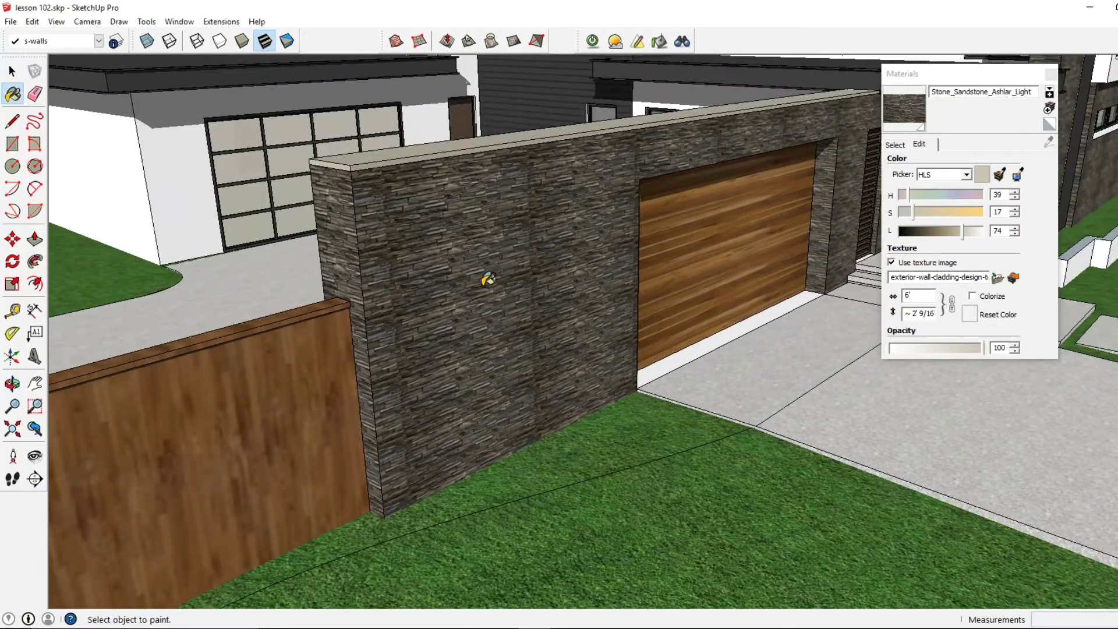
pyautogui.moveTo(545, 277); pyautogui.dragTo(437, 288, button='middle')
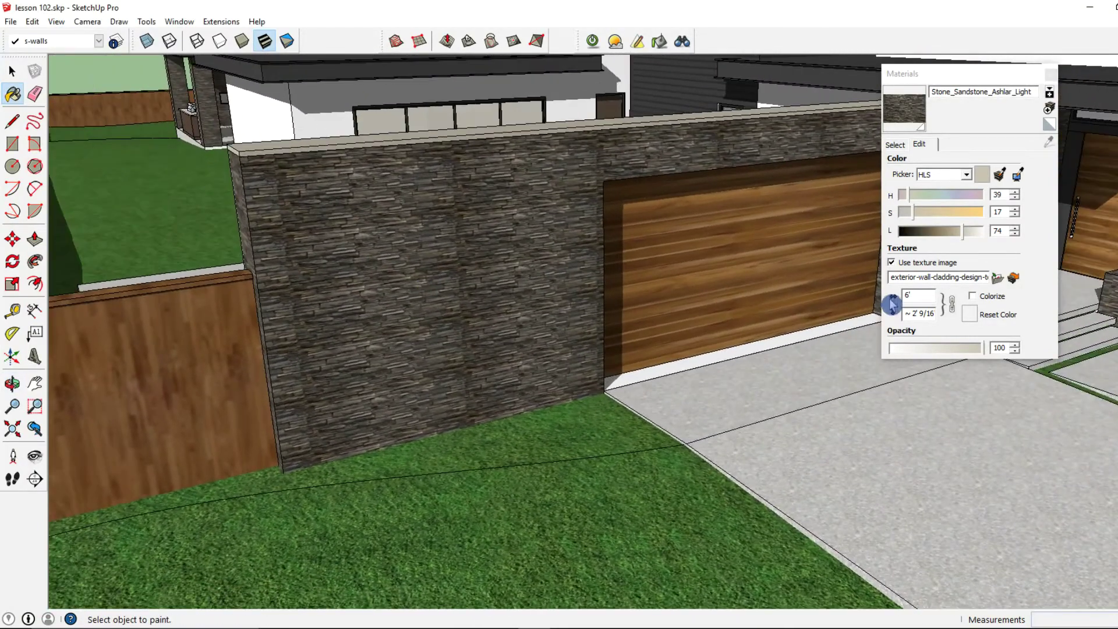
pyautogui.click(927, 296)
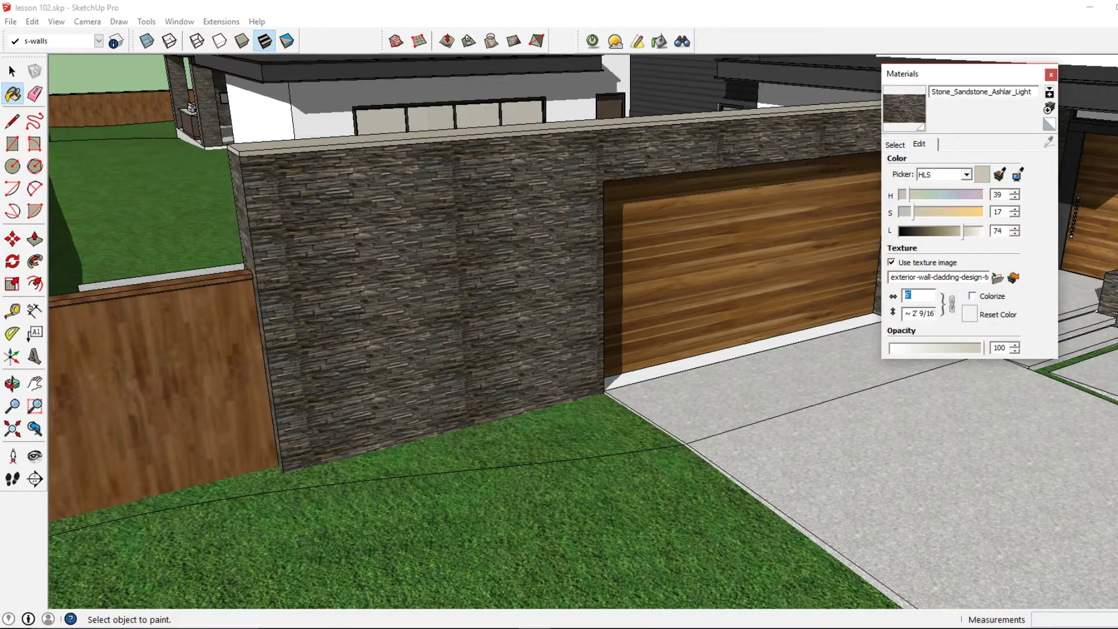
pyautogui.write("12'")
pyautogui.press('Return')
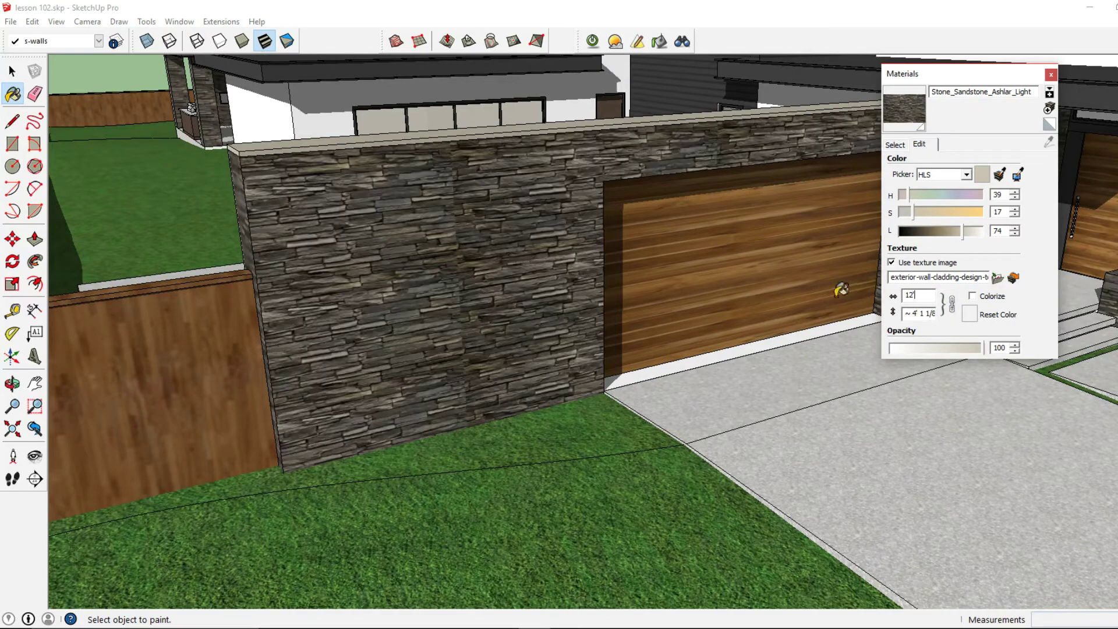
pyautogui.moveTo(776, 287); pyautogui.dragTo(695, 286, button='middle')
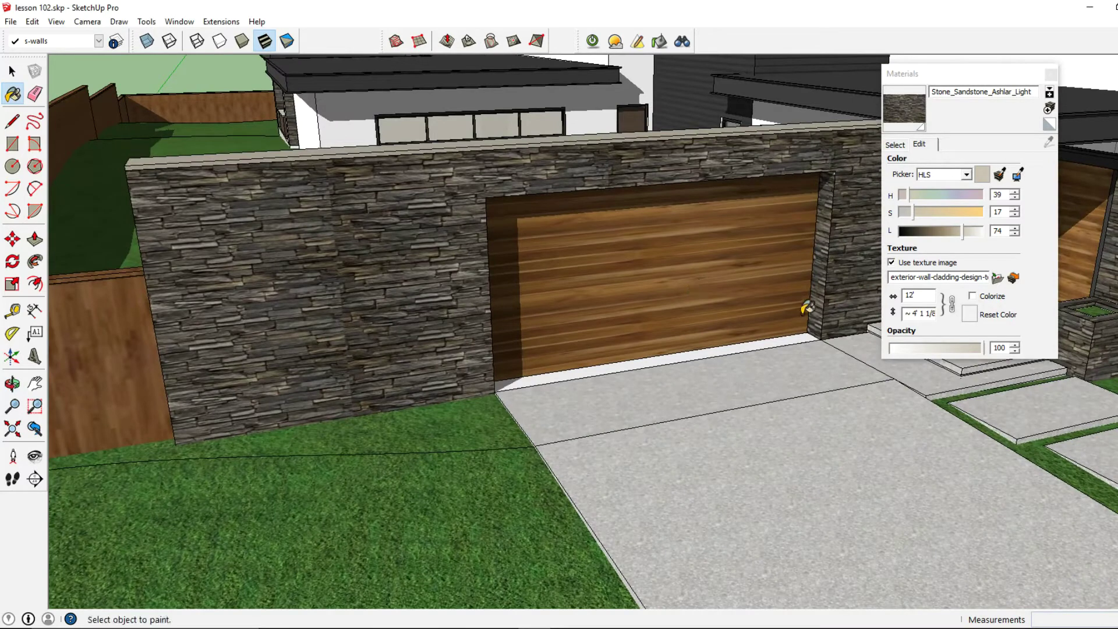
# Unlock the texture's aspect ratio and set its height to 5', keeping the 12' width
pyautogui.click(954, 309)
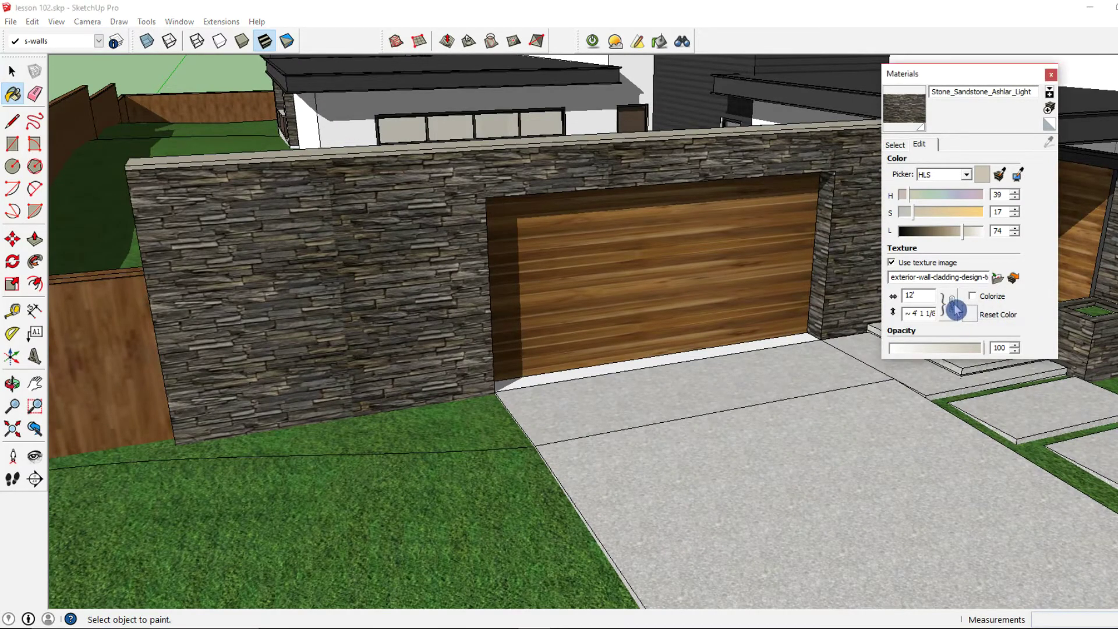
pyautogui.click(955, 311)
pyautogui.moveTo(902, 311); pyautogui.dragTo(891, 302)
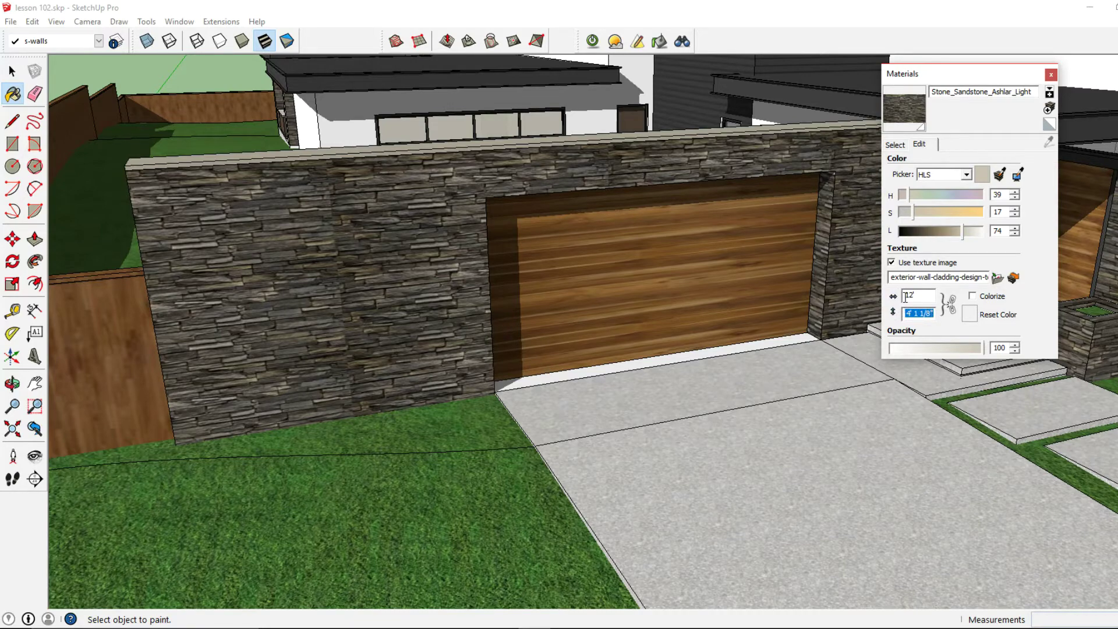
pyautogui.write("12'")
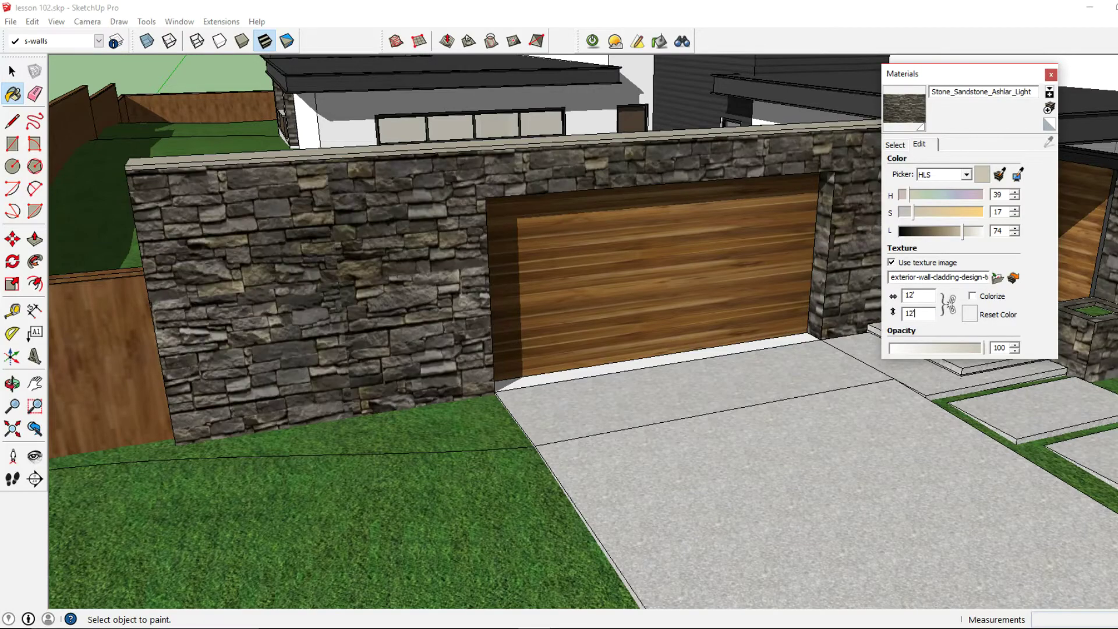
pyautogui.moveTo(669, 248); pyautogui.dragTo(407, 280, button='middle')
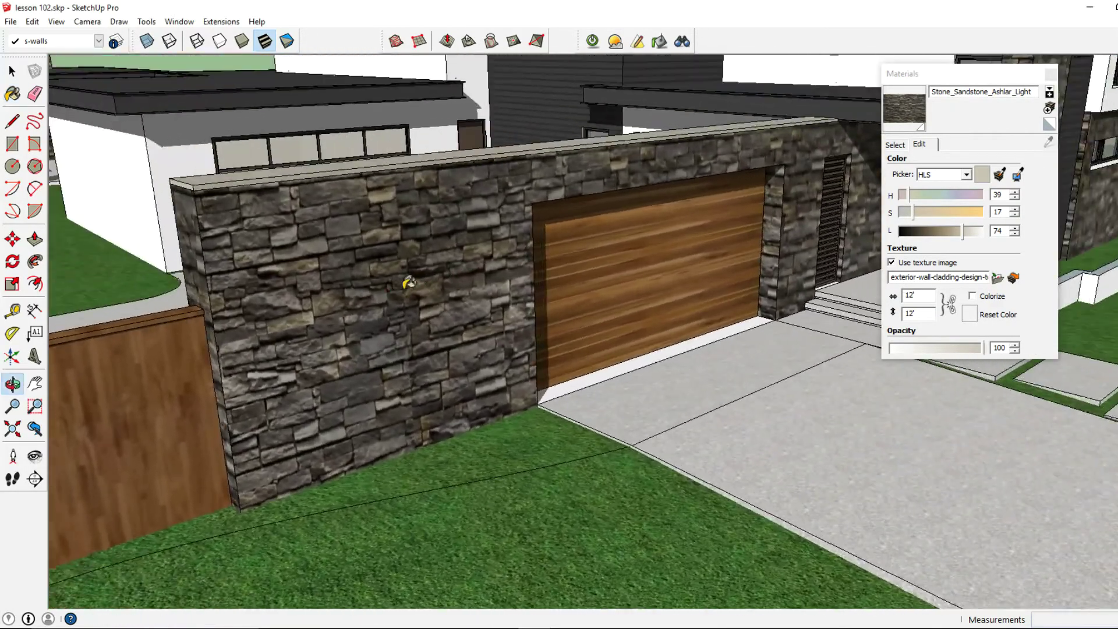
pyautogui.click(902, 295)
pyautogui.click(899, 313)
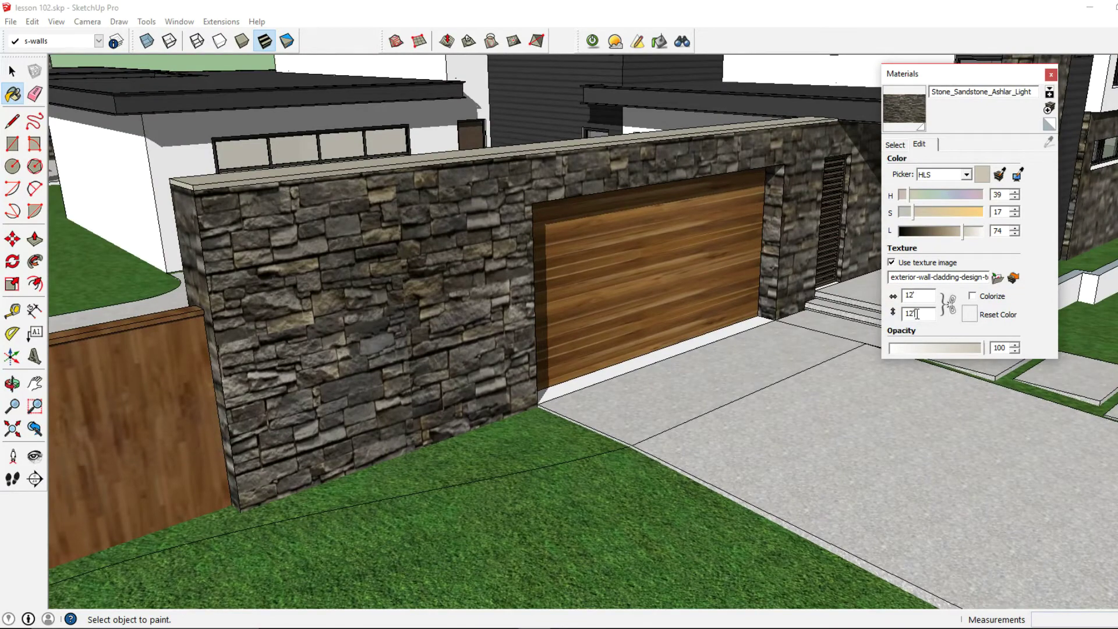
pyautogui.moveTo(916, 314); pyautogui.dragTo(886, 315)
pyautogui.press('Return')
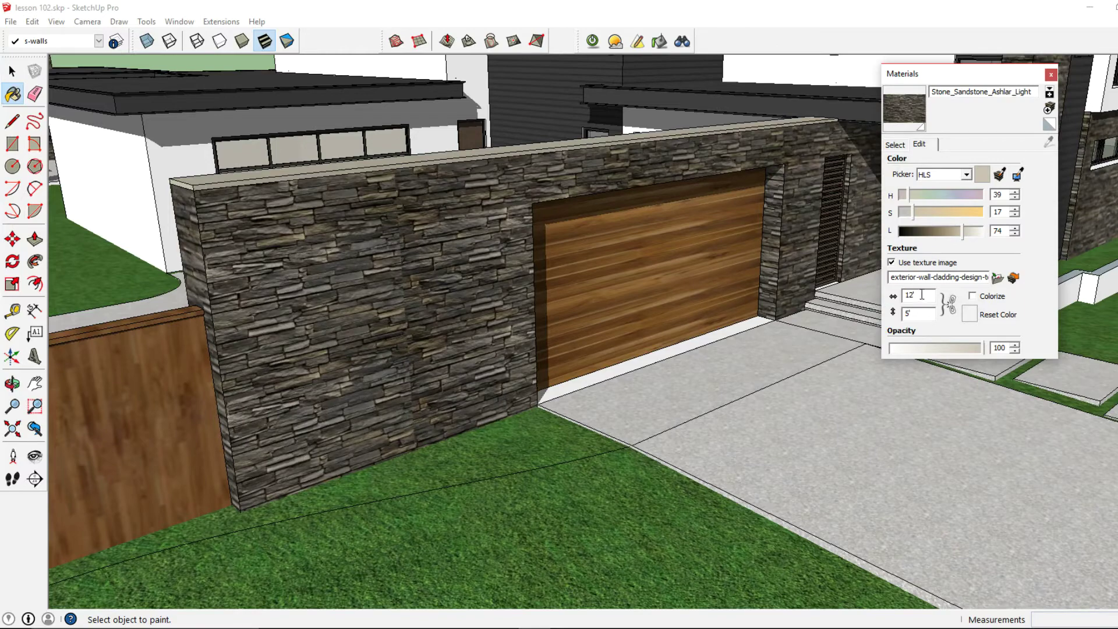
pyautogui.moveTo(531, 347); pyautogui.dragTo(332, 211, button='middle')
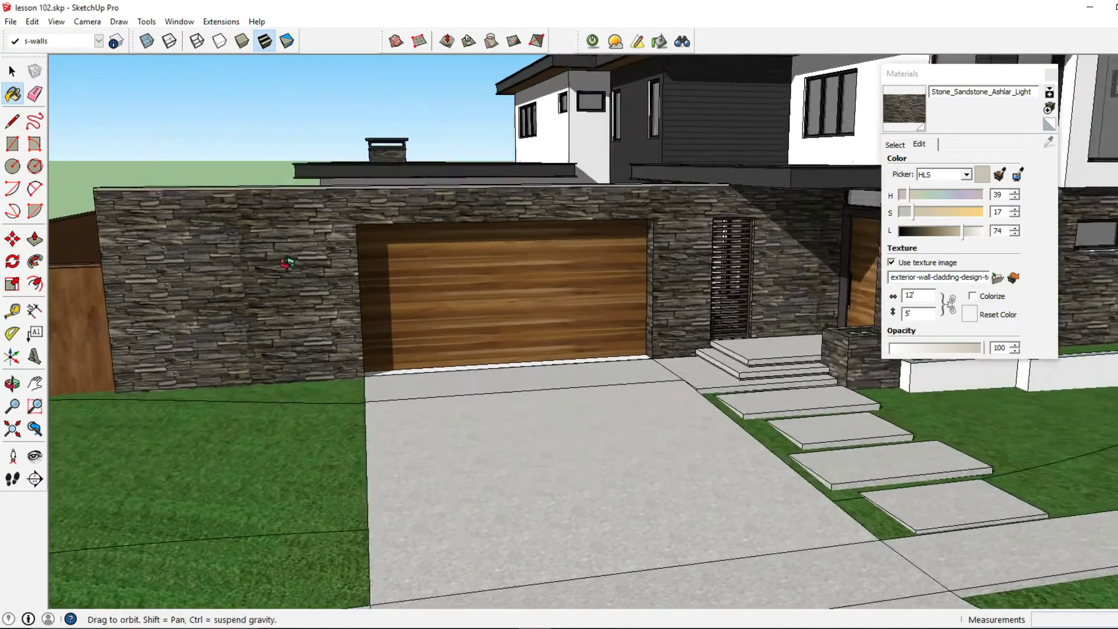
pyautogui.moveTo(287, 263); pyautogui.dragTo(154, 200, button='middle')
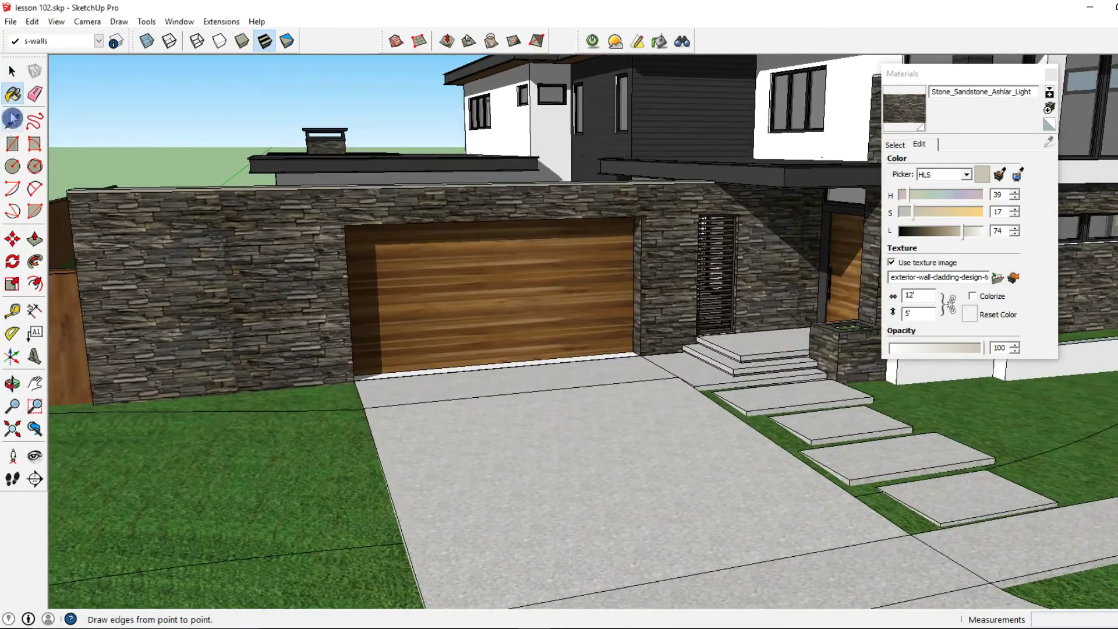
# Open the garage wall group and choose Texture > Position on its face
pyautogui.click(11, 71)
pyautogui.click(242, 220)
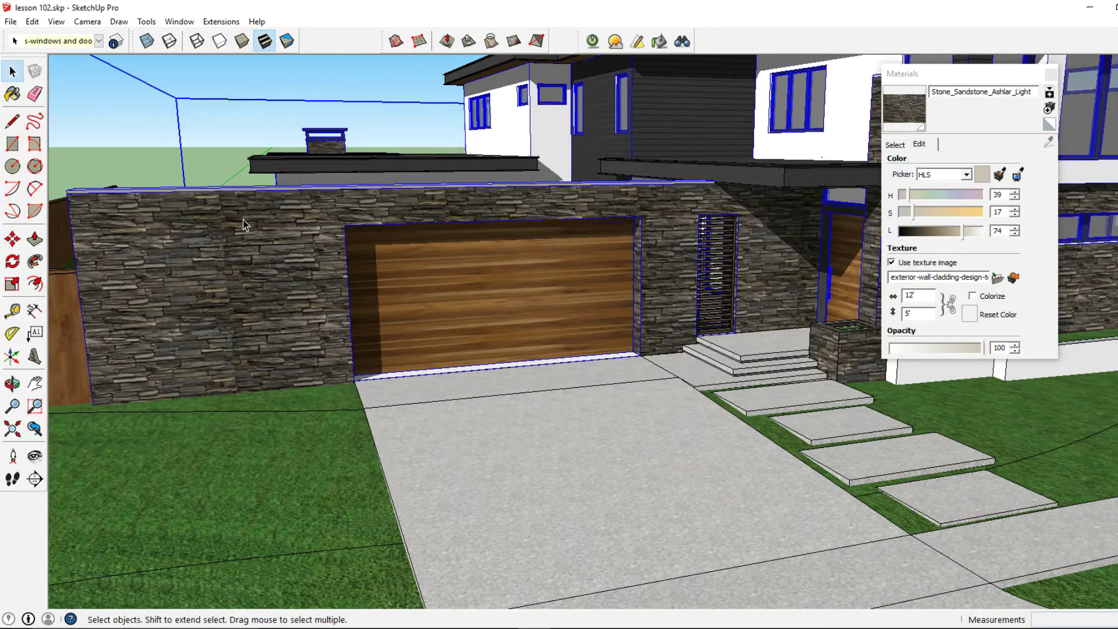
pyautogui.doubleClick(249, 220)
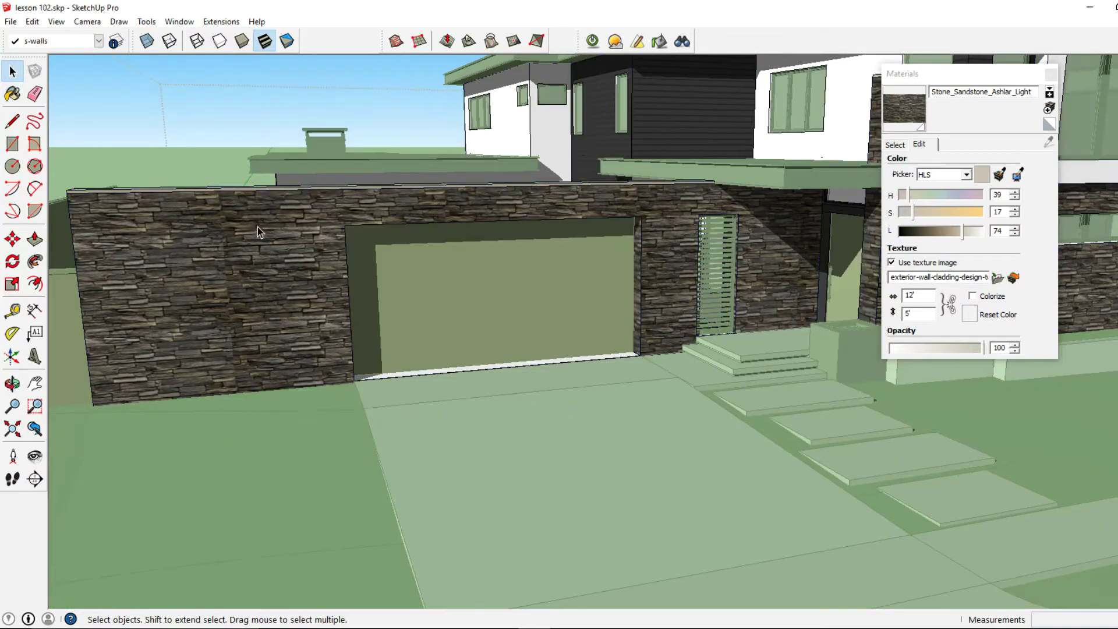
pyautogui.rightClick(257, 227)
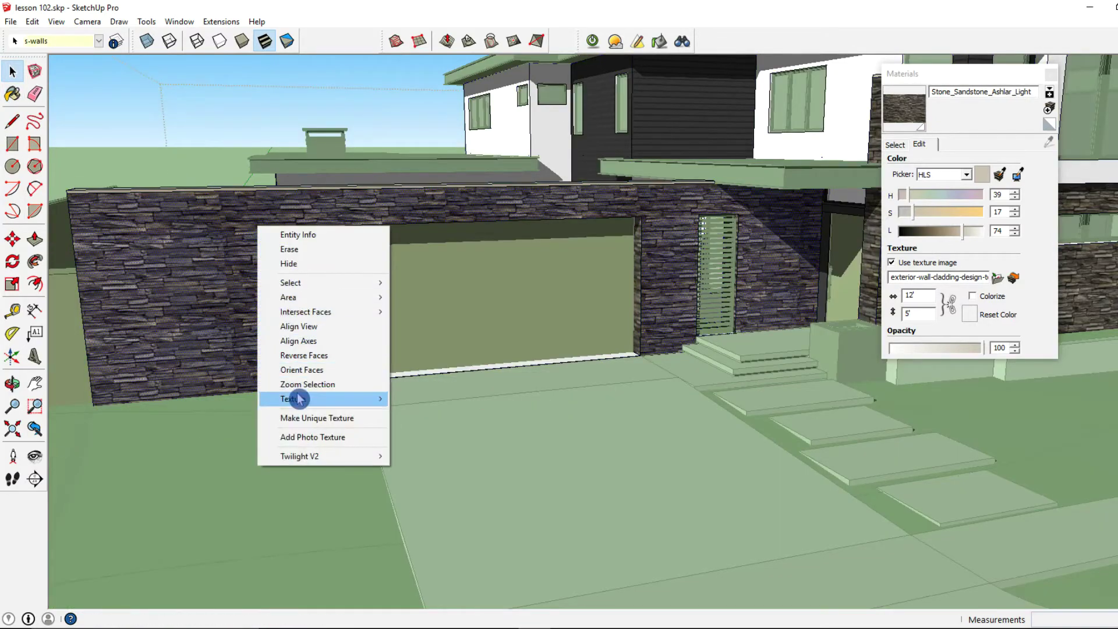
pyautogui.moveTo(298, 399)
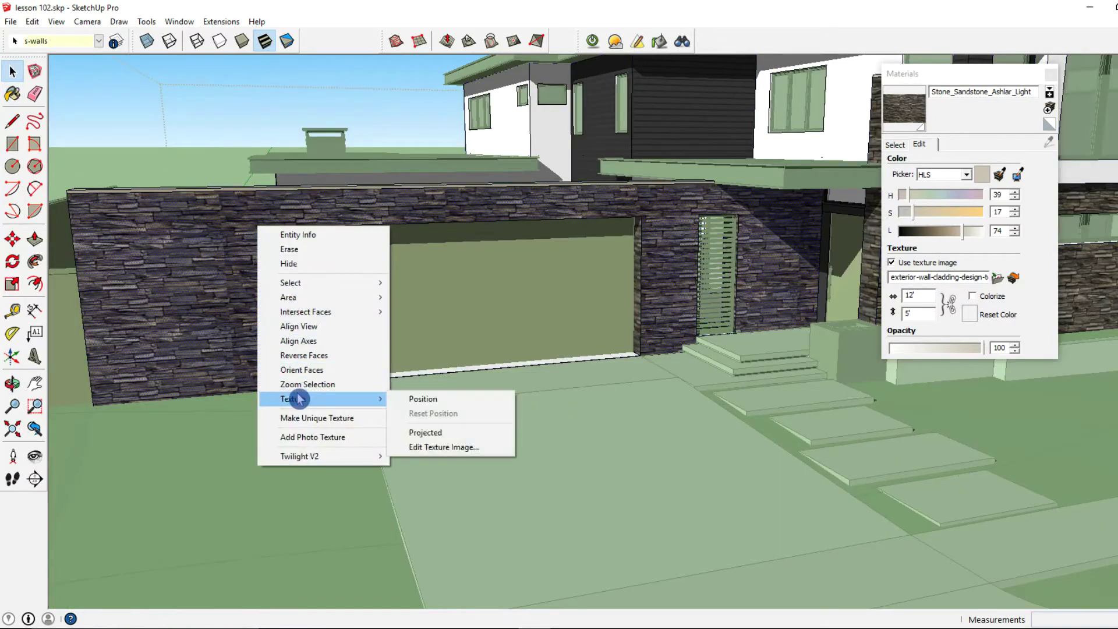
pyautogui.click(415, 399)
# Drag the stone texture down and left, then rescale and skew it with the green pin
pyautogui.scroll(-3, 331, 326)
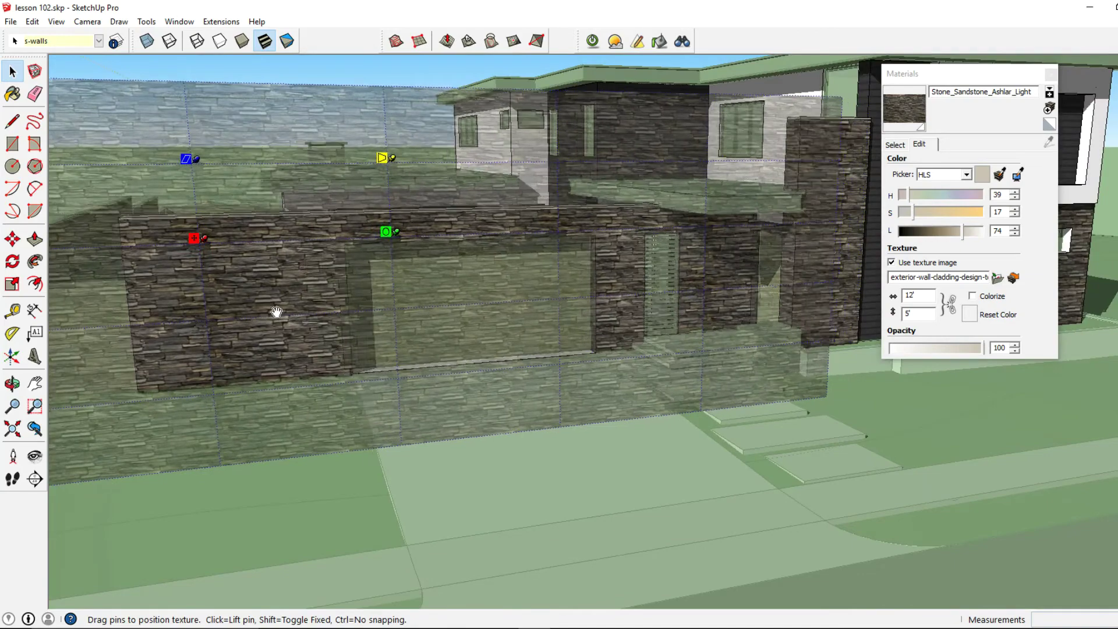
pyautogui.moveTo(277, 312); pyautogui.dragTo(269, 313)
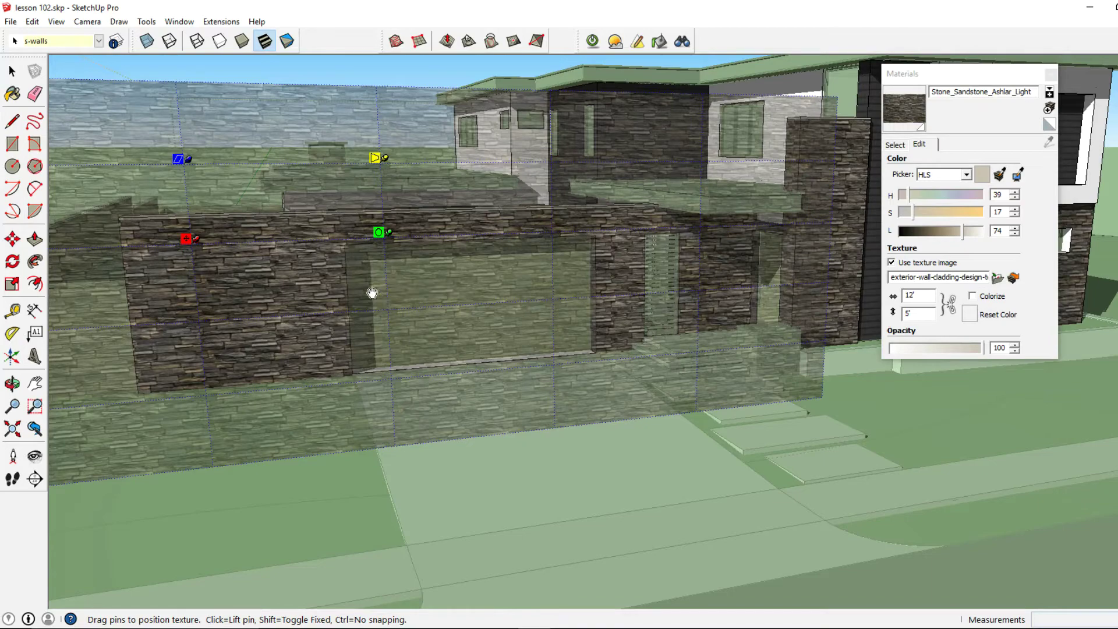
pyautogui.moveTo(254, 310); pyautogui.dragTo(266, 371)
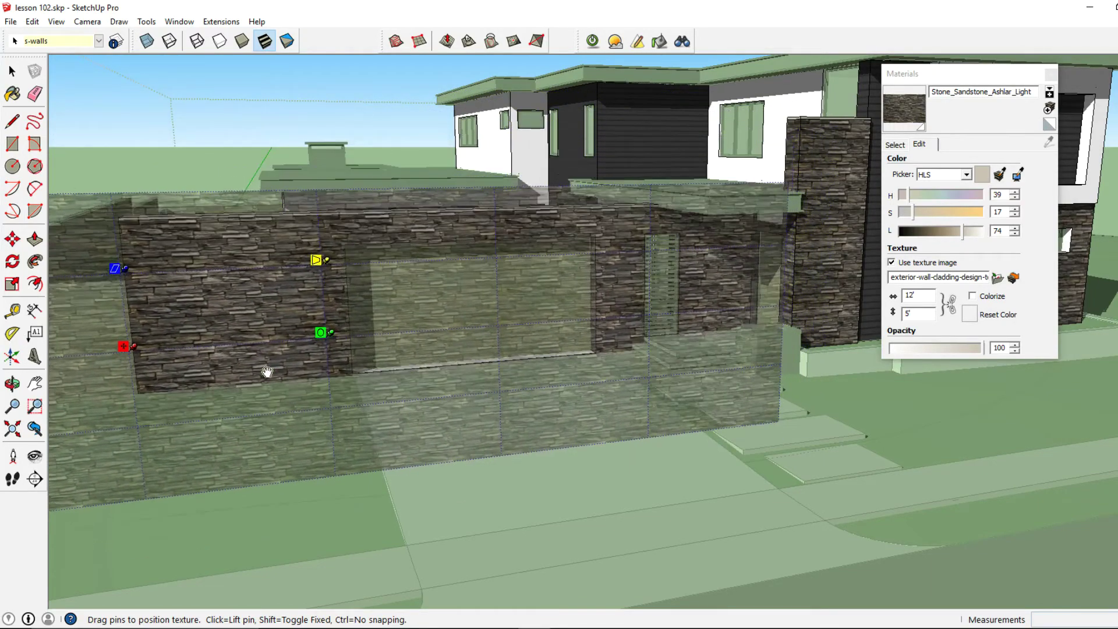
pyautogui.moveTo(220, 322); pyautogui.dragTo(333, 333, button='middle')
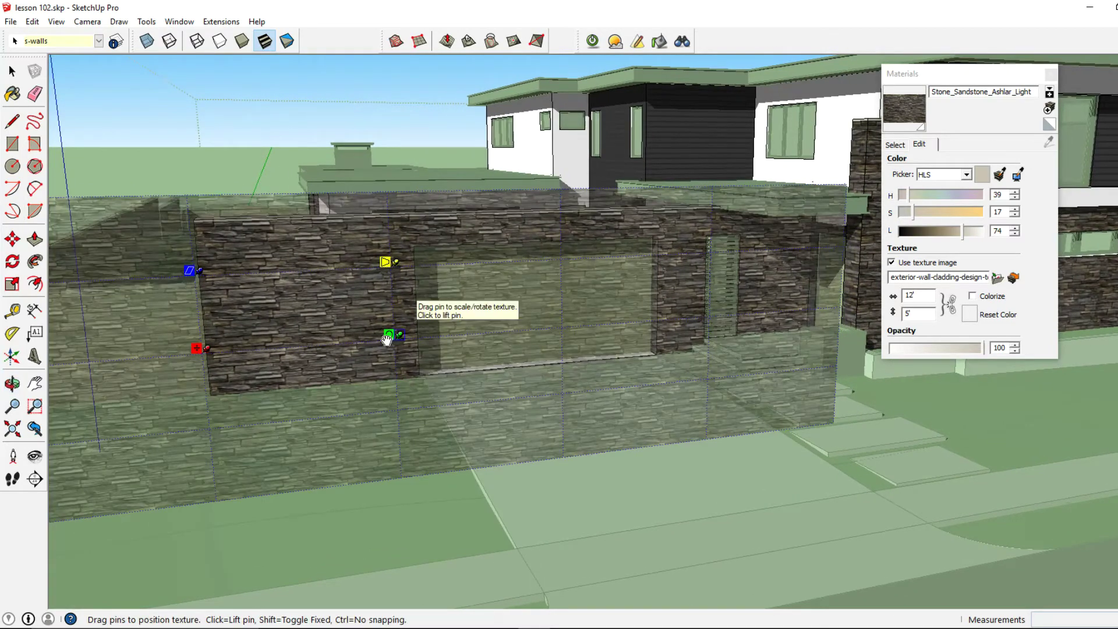
pyautogui.moveTo(389, 339); pyautogui.dragTo(416, 339)
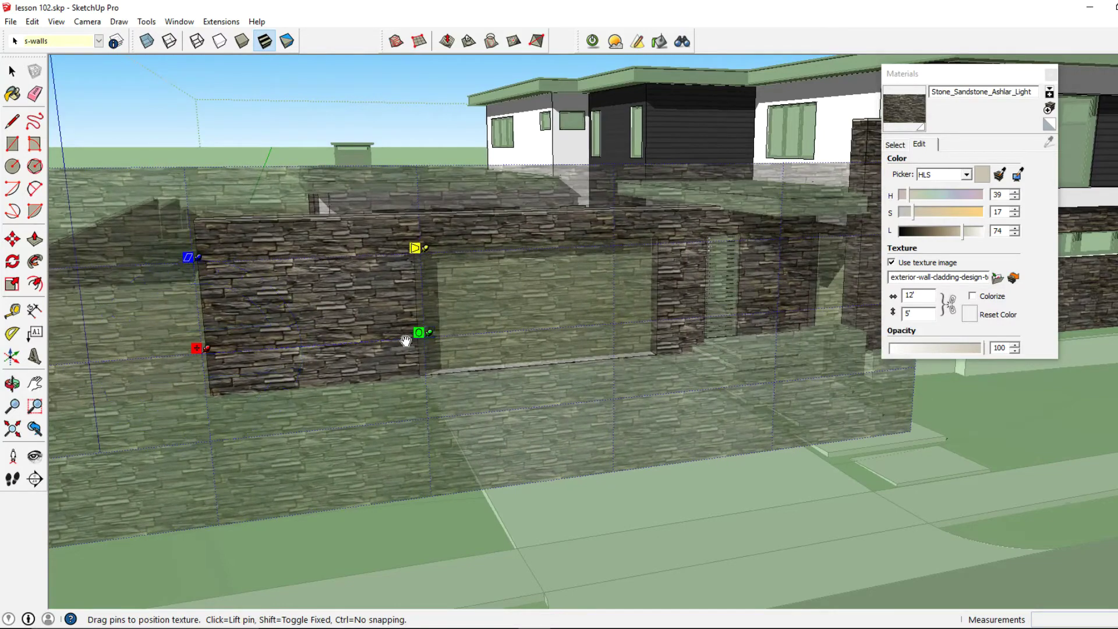
pyautogui.moveTo(417, 338); pyautogui.dragTo(396, 330, button='middle')
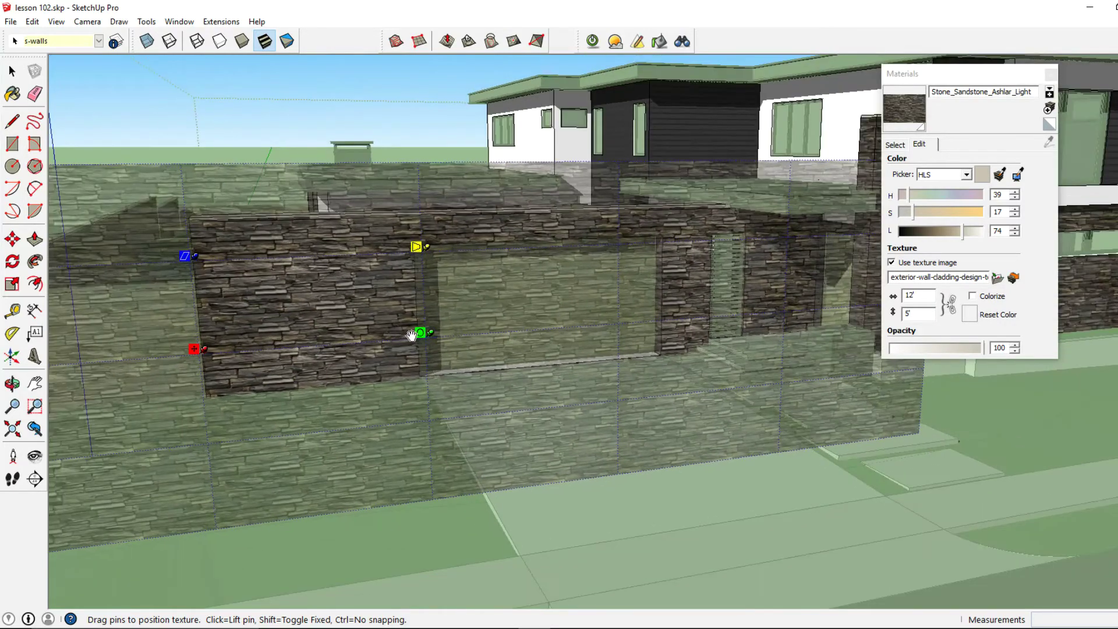
pyautogui.moveTo(417, 336); pyautogui.dragTo(374, 333)
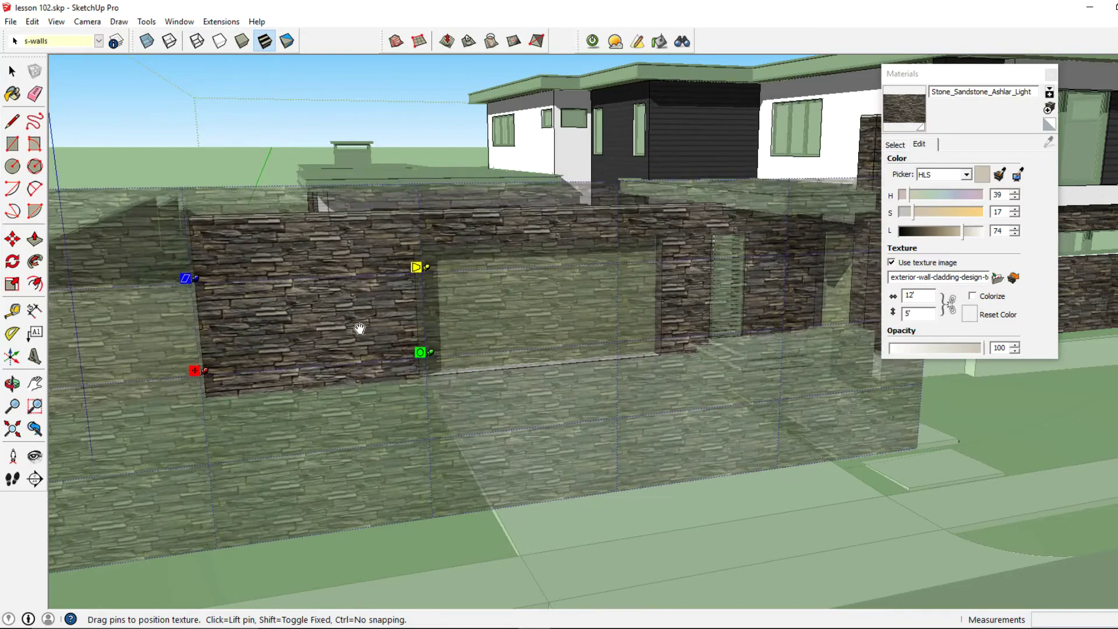
# Finish positioning the stone texture and lower the stone material's lightness
pyautogui.click(12, 71)
pyautogui.moveTo(557, 332); pyautogui.dragTo(550, 305, button='middle')
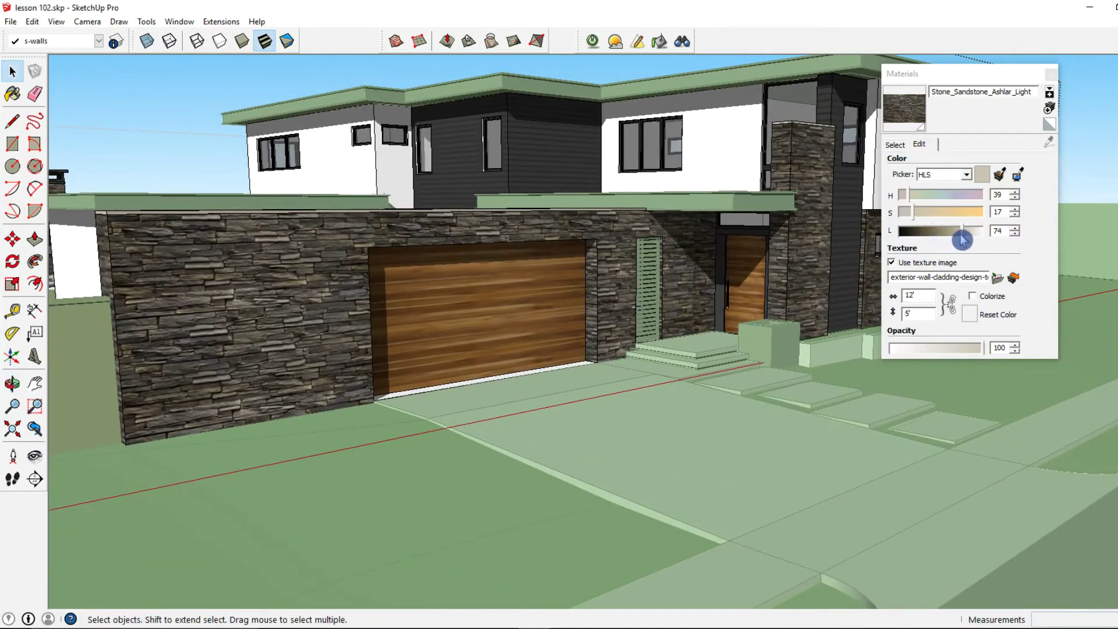
pyautogui.moveTo(961, 239)
pyautogui.mouseDown()
pyautogui.moveTo(923, 236)
pyautogui.moveTo(950, 232)
pyautogui.mouseUp()
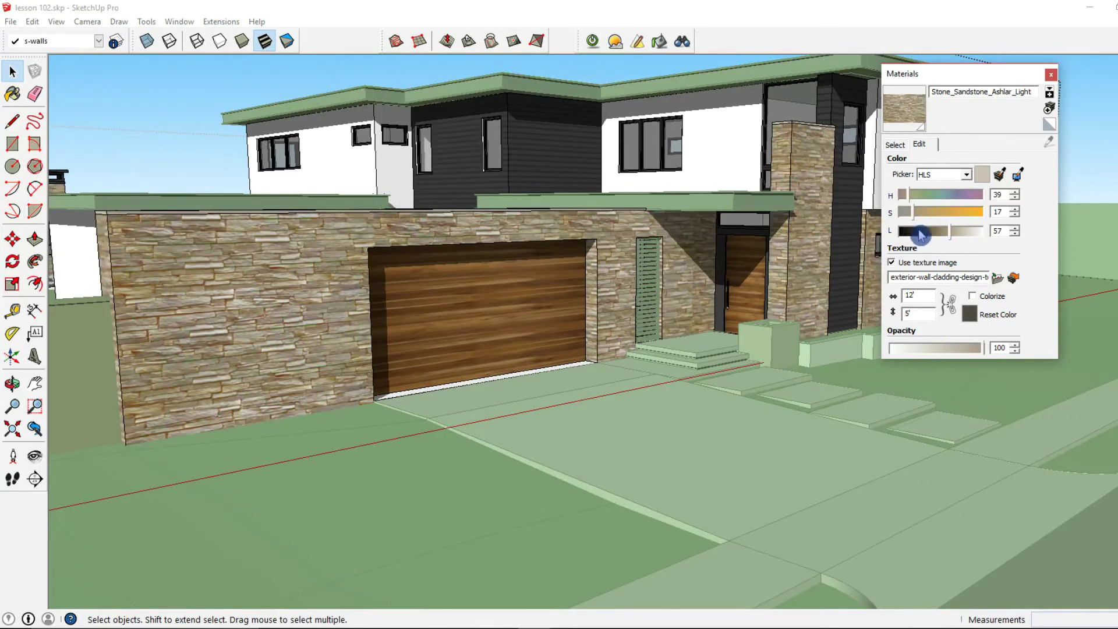
# Darken the stone on the Color Wheel picker, then warm the tint in HLS to 40/19/41
pyautogui.click(966, 174)
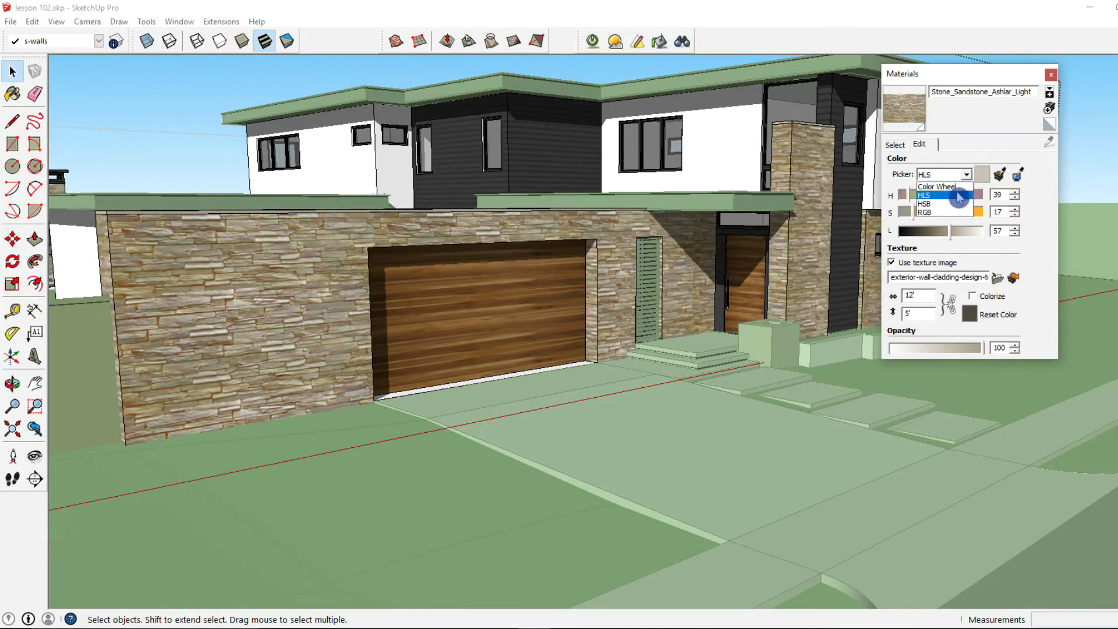
pyautogui.click(956, 187)
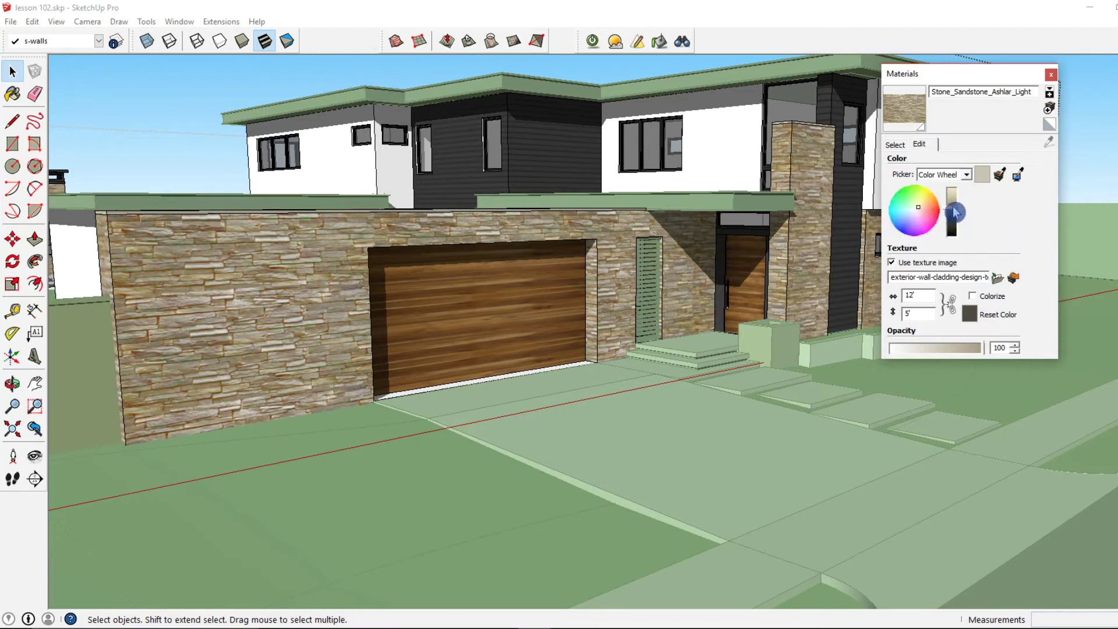
pyautogui.moveTo(952, 208)
pyautogui.mouseDown()
pyautogui.moveTo(950, 229)
pyautogui.moveTo(953, 216)
pyautogui.mouseUp()
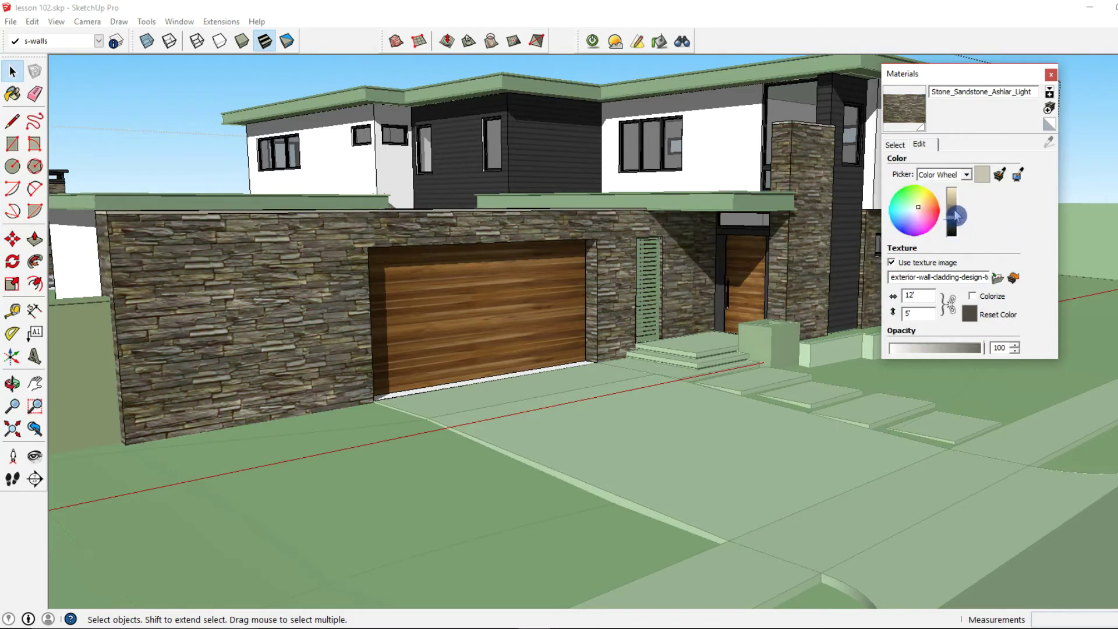
pyautogui.click(966, 174)
pyautogui.click(929, 195)
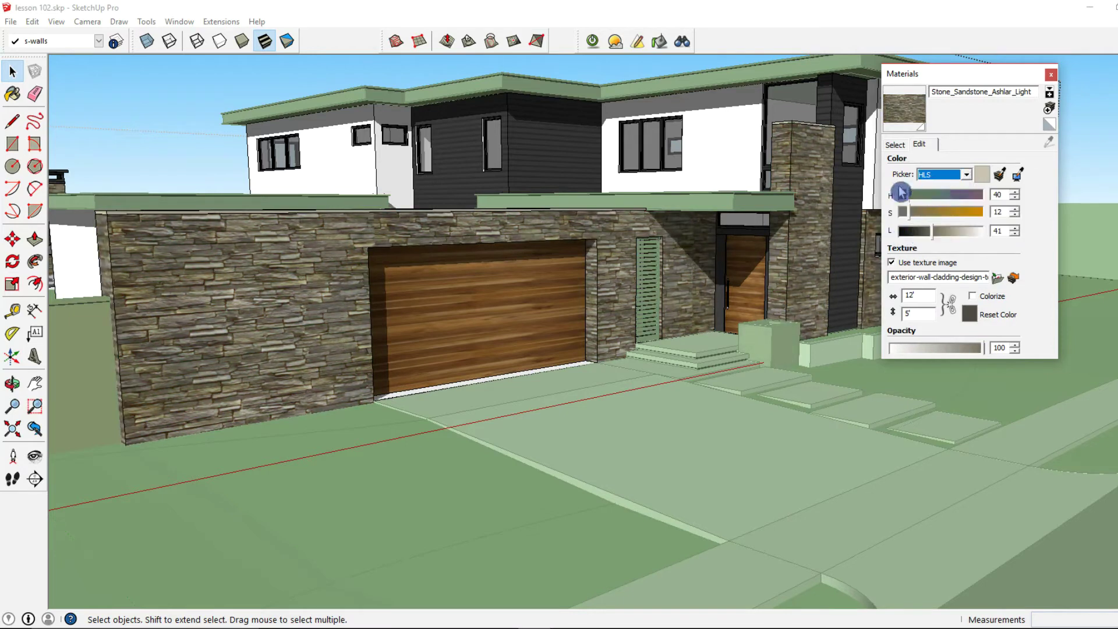
pyautogui.click(917, 217)
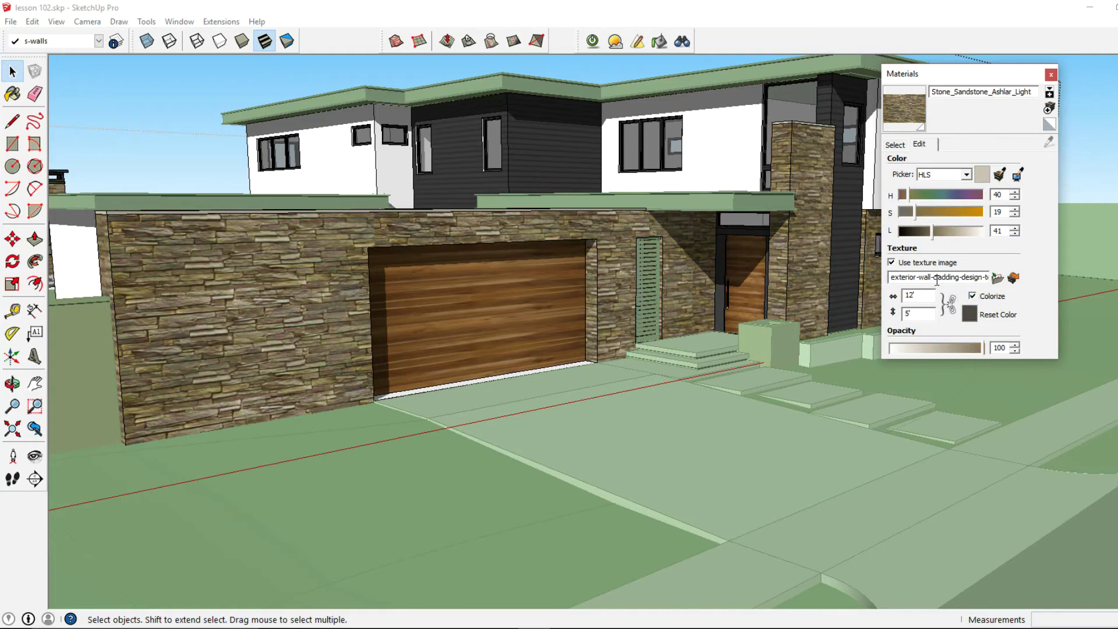
# Fine-tune the stone tint's saturation and lightness to HLS 40/11/37 and check it around the house
pyautogui.scroll(2, 330, 271)
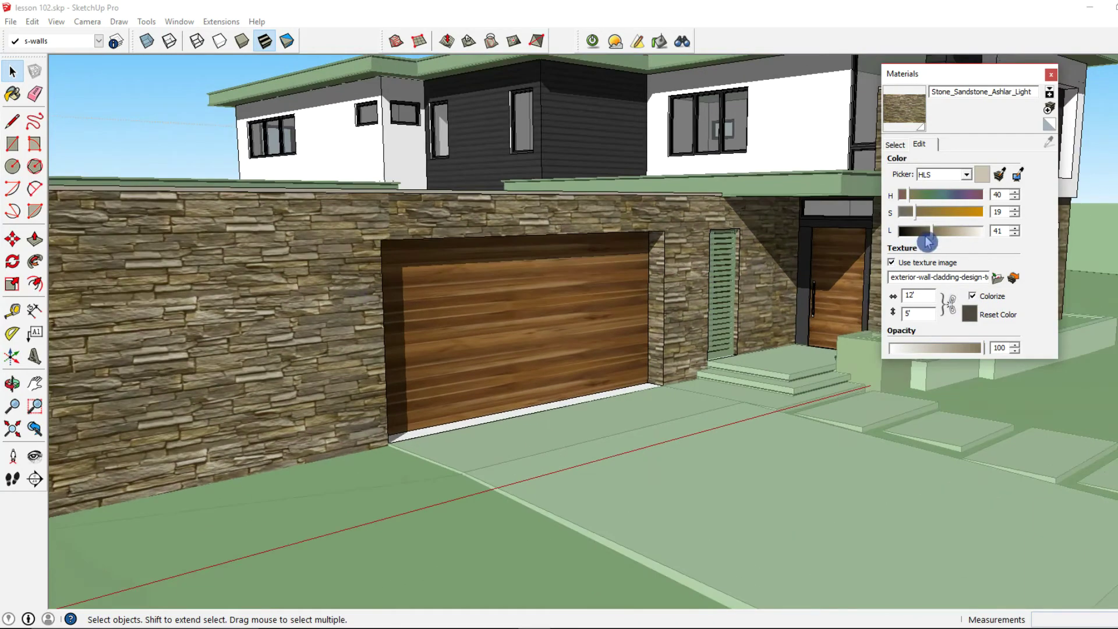
pyautogui.moveTo(932, 231); pyautogui.dragTo(924, 236)
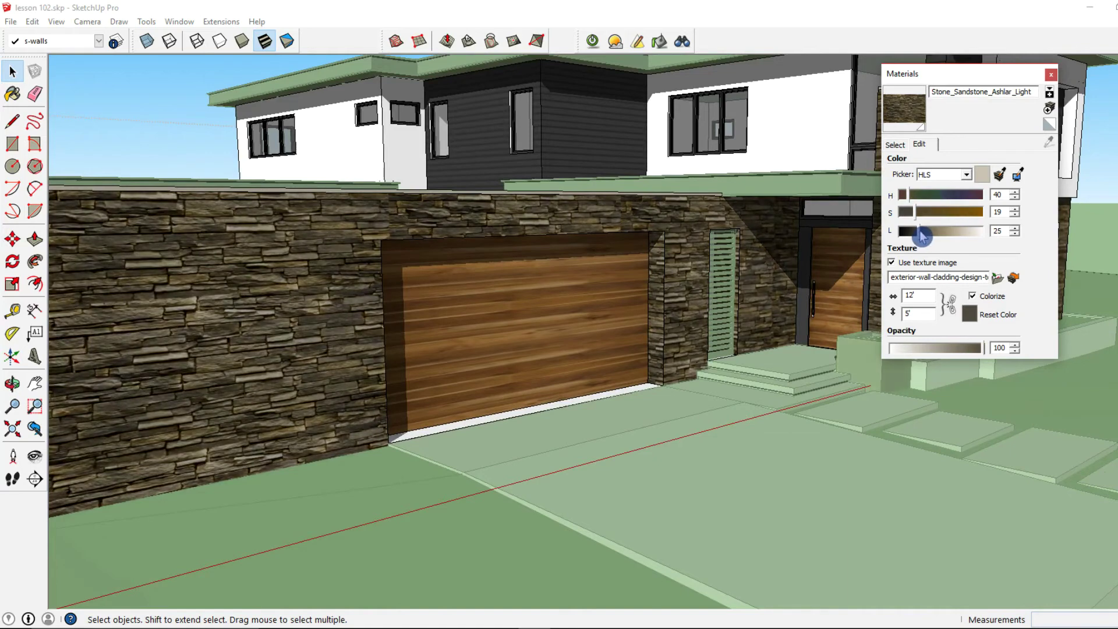
pyautogui.moveTo(922, 235); pyautogui.dragTo(917, 223)
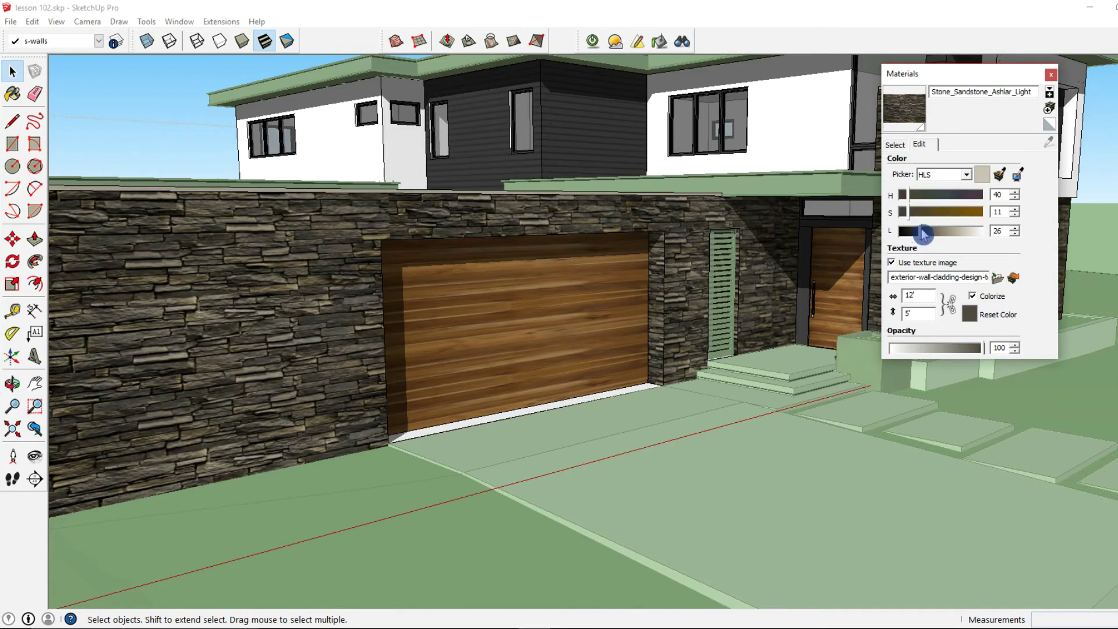
pyautogui.moveTo(926, 232); pyautogui.dragTo(929, 233)
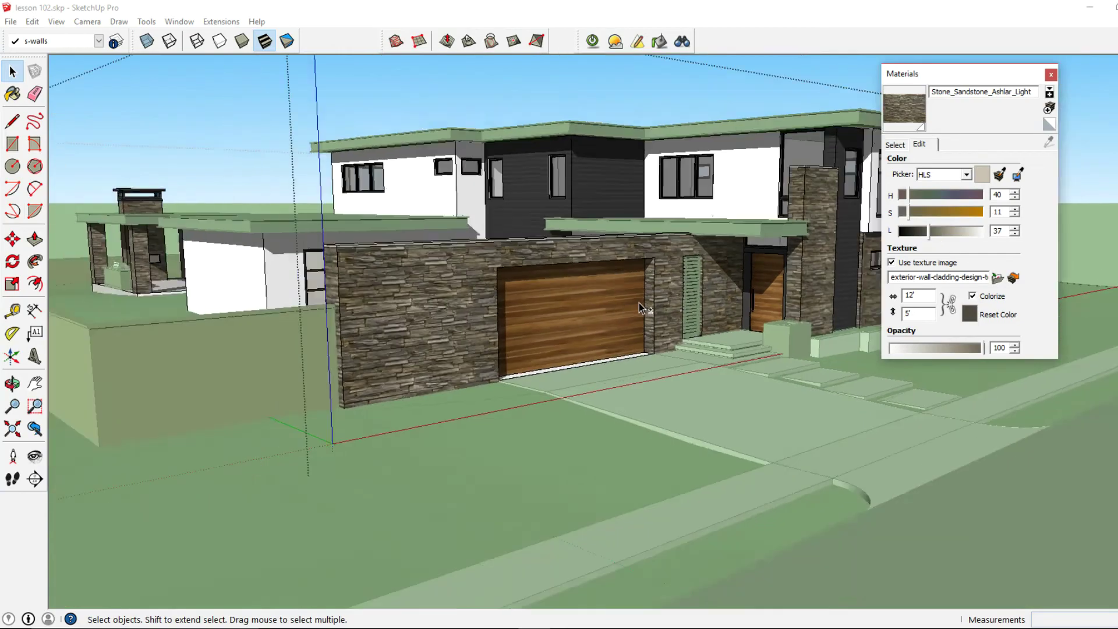
pyautogui.moveTo(638, 303); pyautogui.dragTo(608, 338, button='middle')
# Close the Materials panel and view the whole tinted house from the street
pyautogui.click(1048, 86)
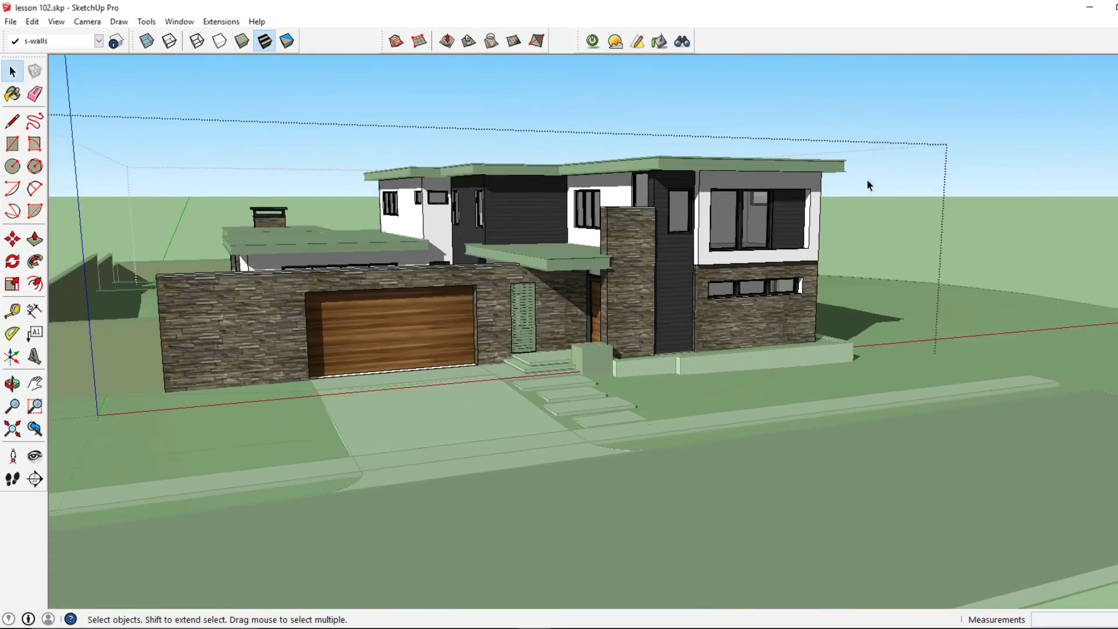
pyautogui.moveTo(866, 180); pyautogui.dragTo(549, 353, button='middle')
pyautogui.scroll(-4, 464, 341)
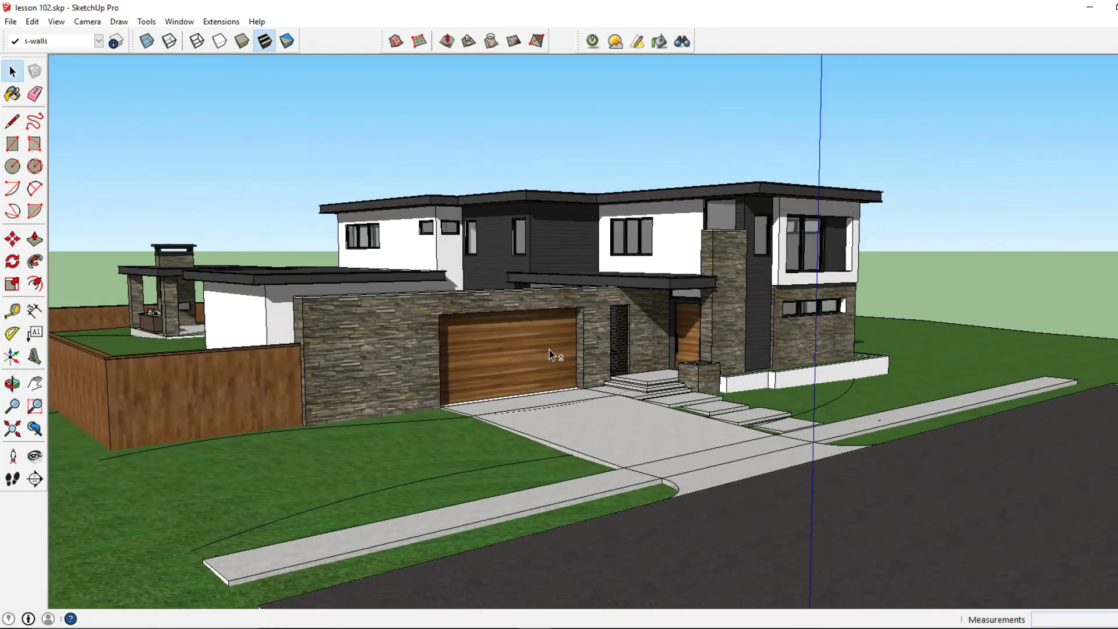